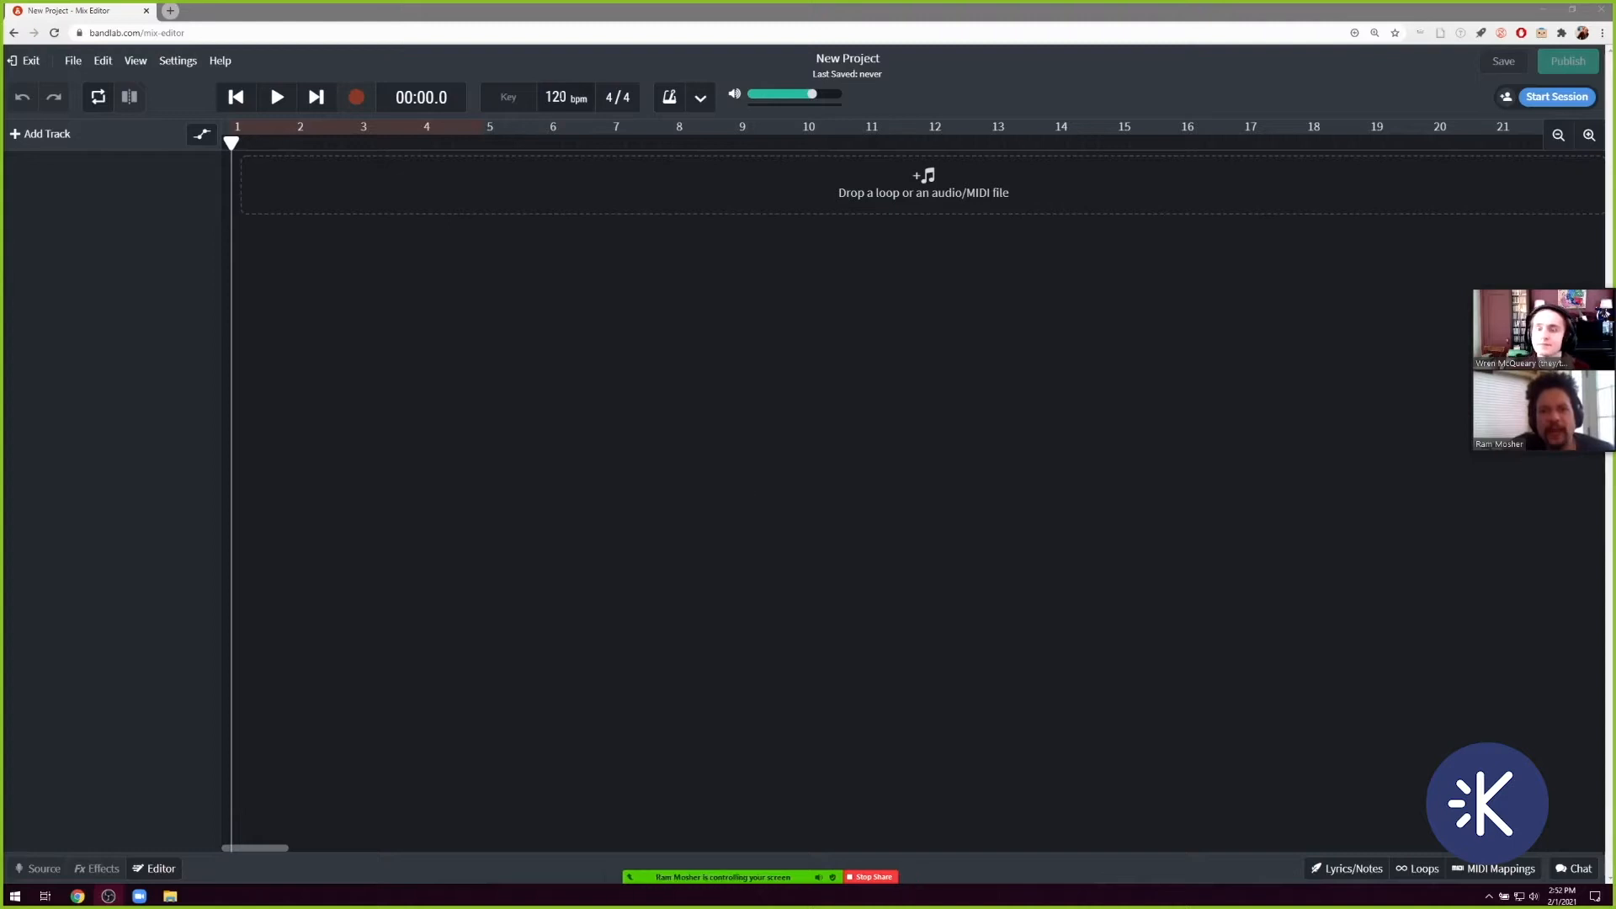
# Set the project tempo to 126 bpm and check the time signature options, keeping 4/4.
pyautogui.click(557, 97)
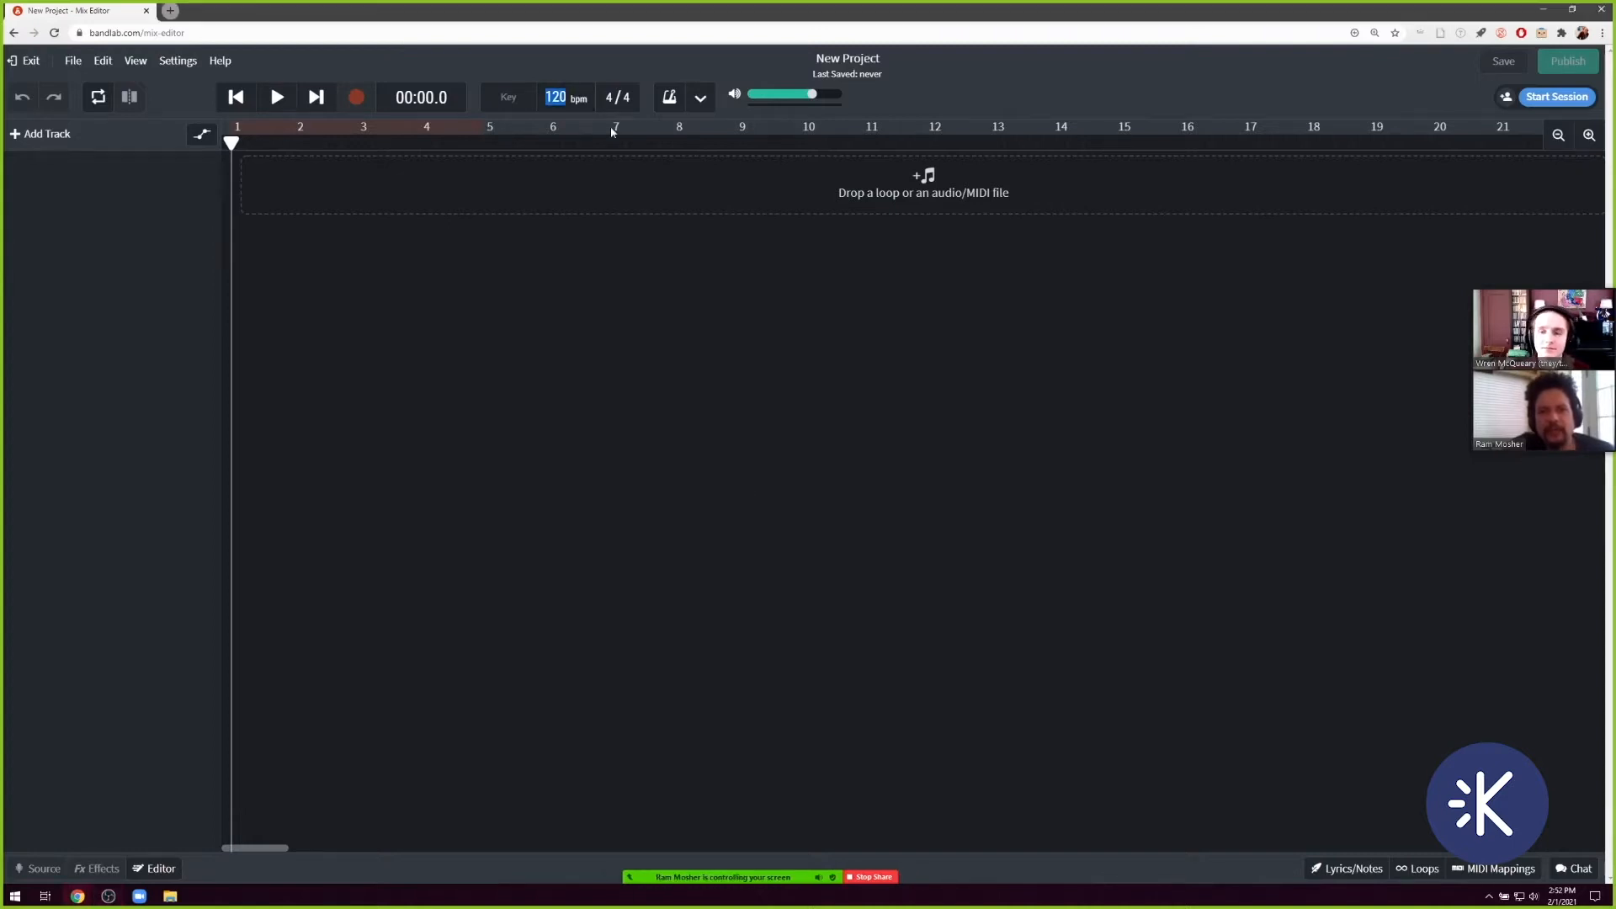
pyautogui.write('126')
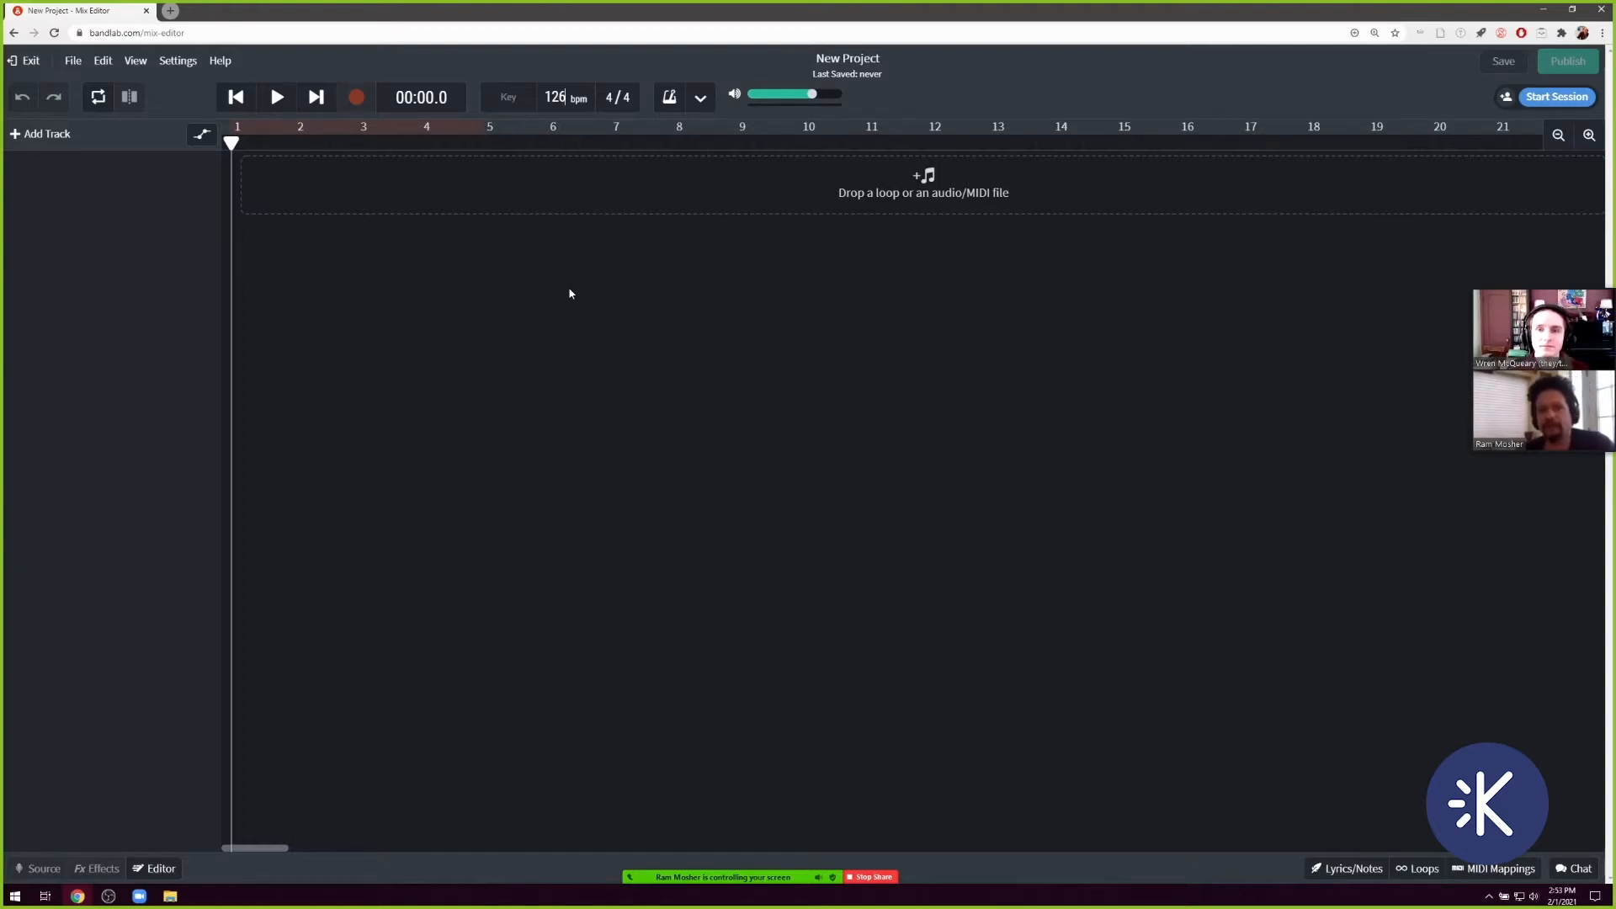
pyautogui.click(609, 99)
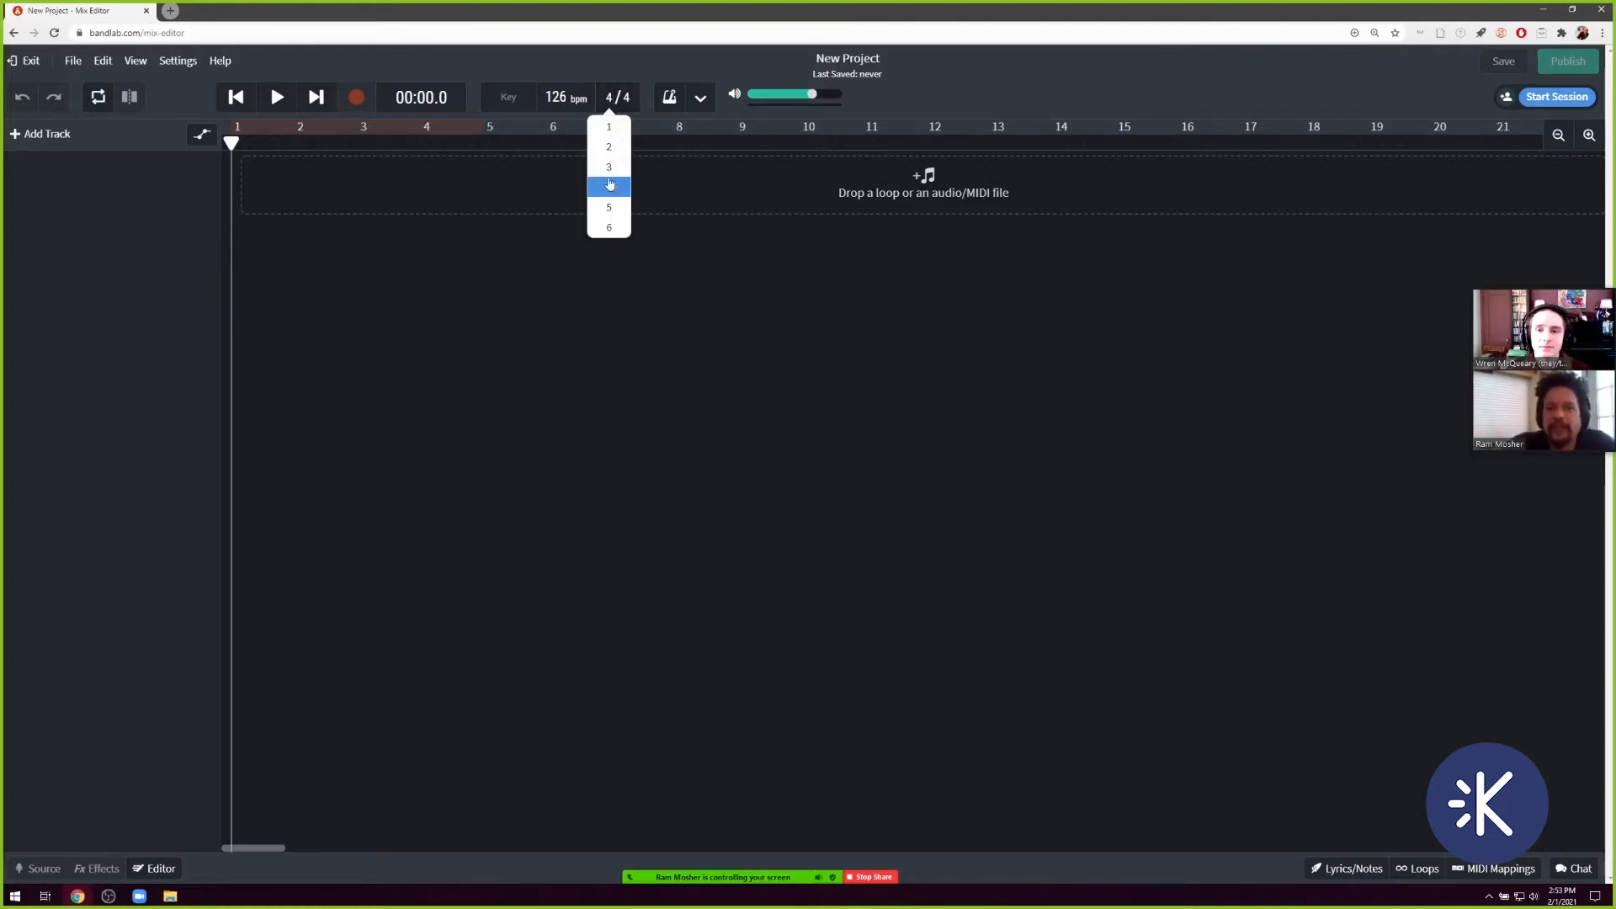
pyautogui.click(623, 98)
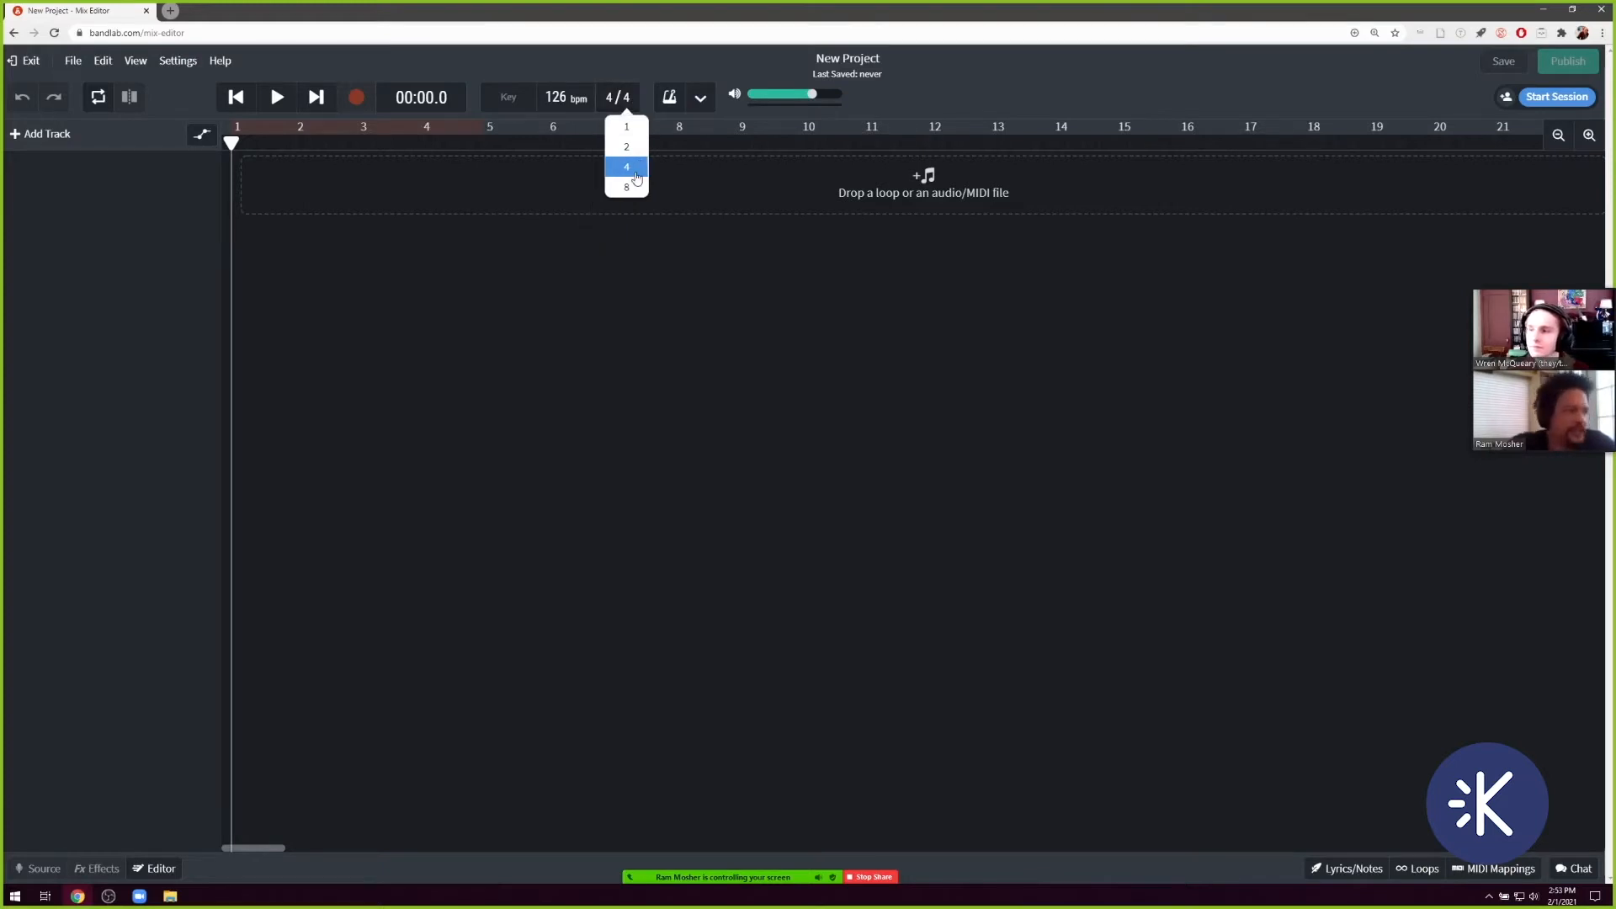
pyautogui.click(684, 382)
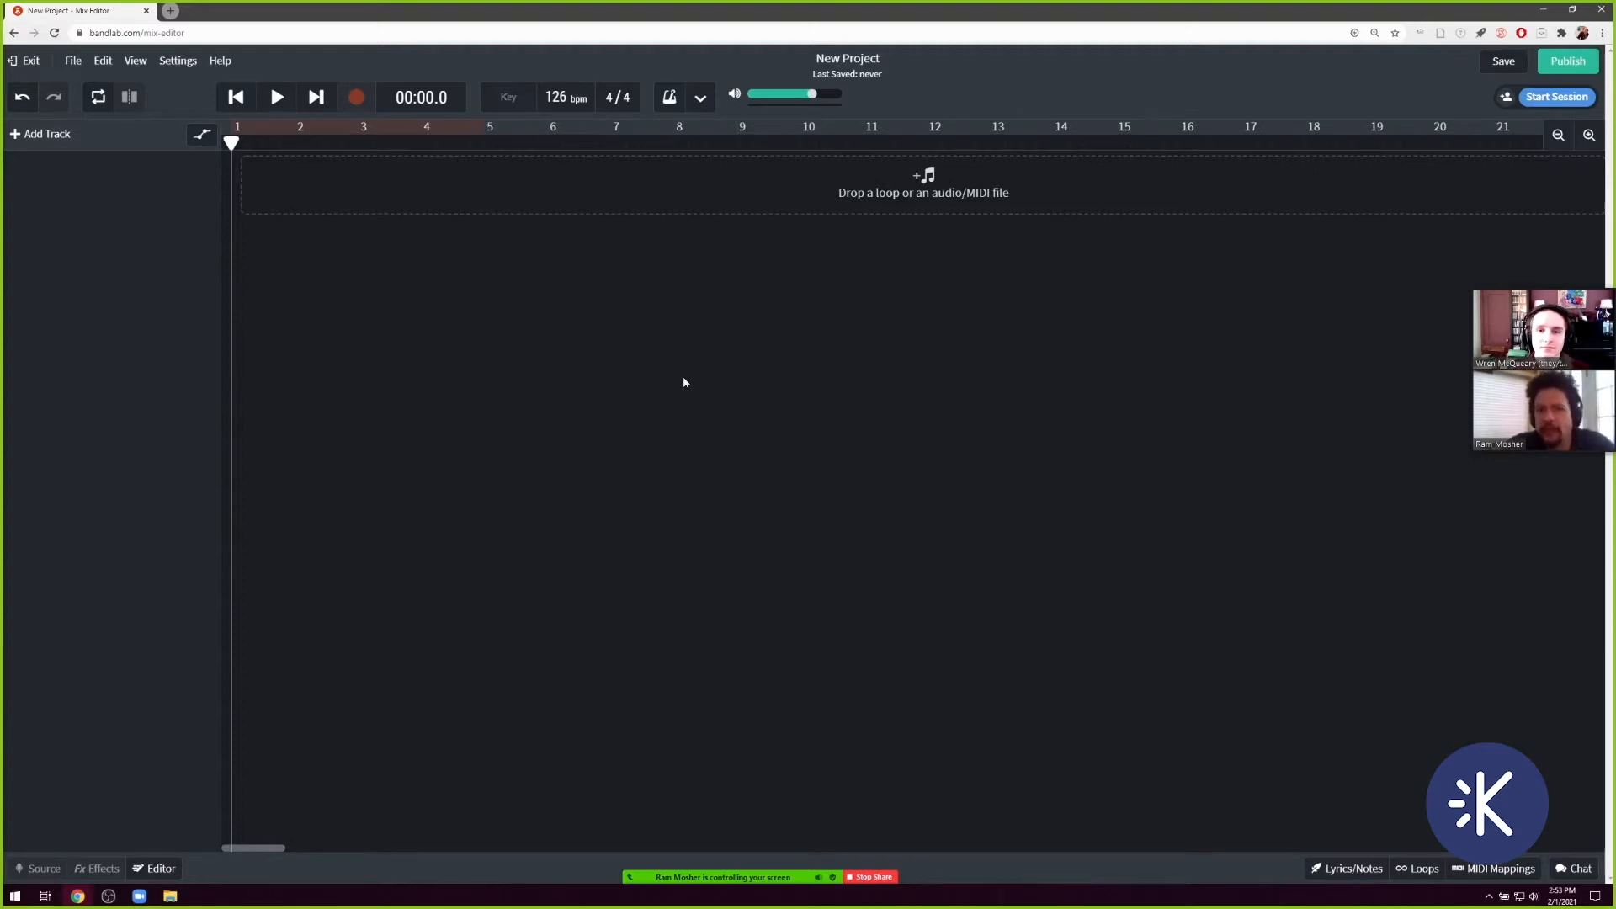
# Rename the project with the two collaborators' first names followed by "beats", and try to save it.
pyautogui.click(849, 59)
pyautogui.doubleClick(848, 59)
pyautogui.tripleClick(848, 59)
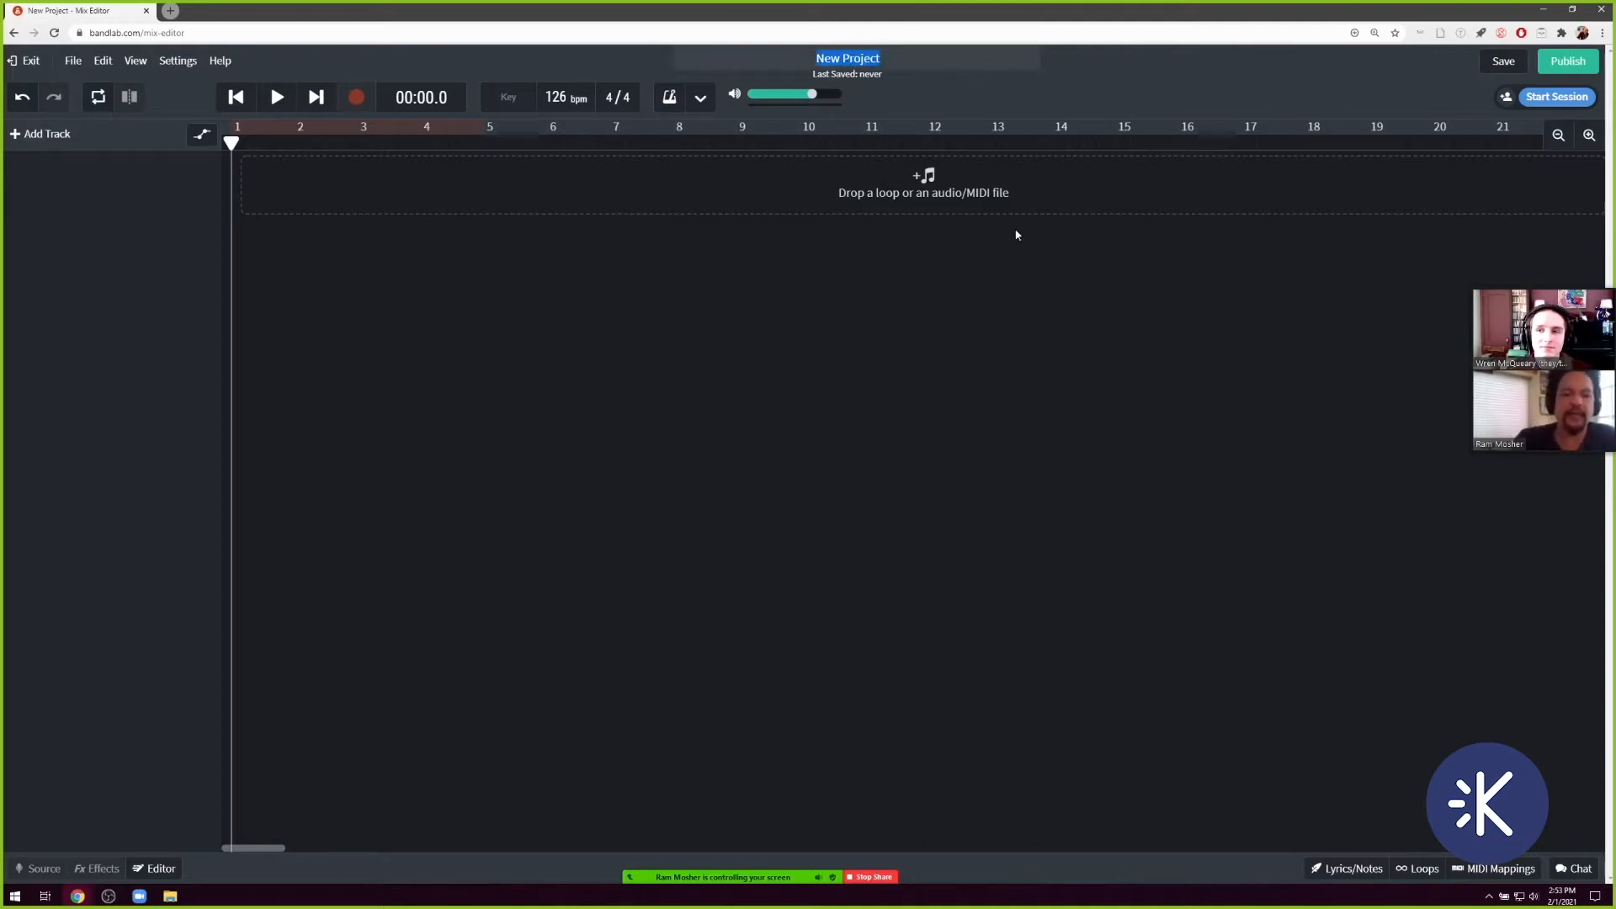
pyautogui.write('Wre')
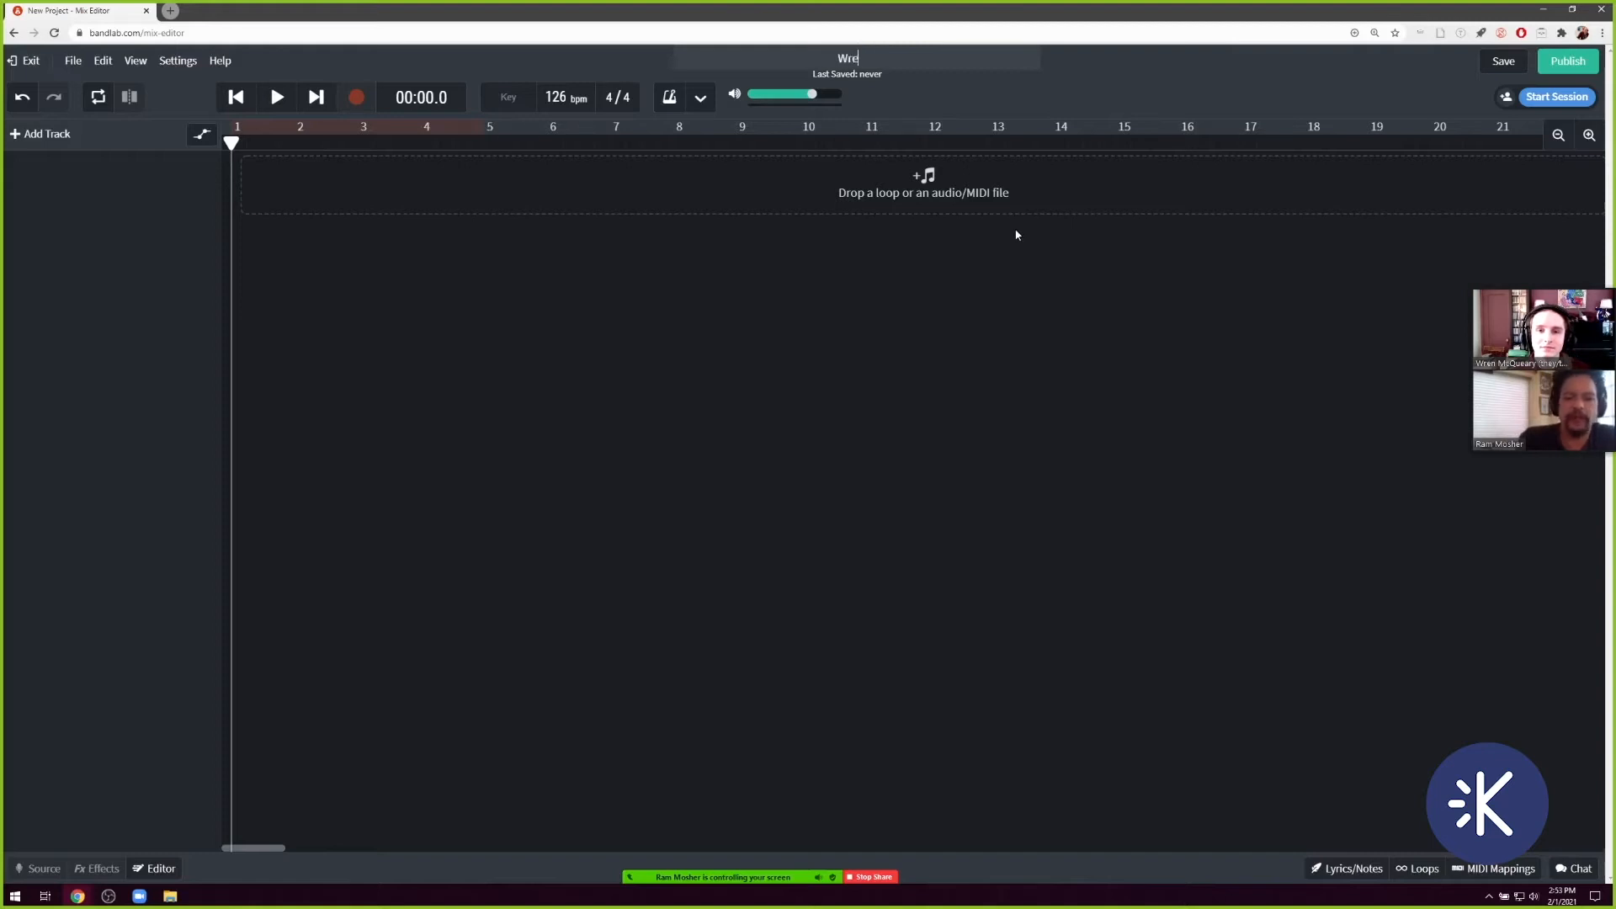
pyautogui.write('n n r')
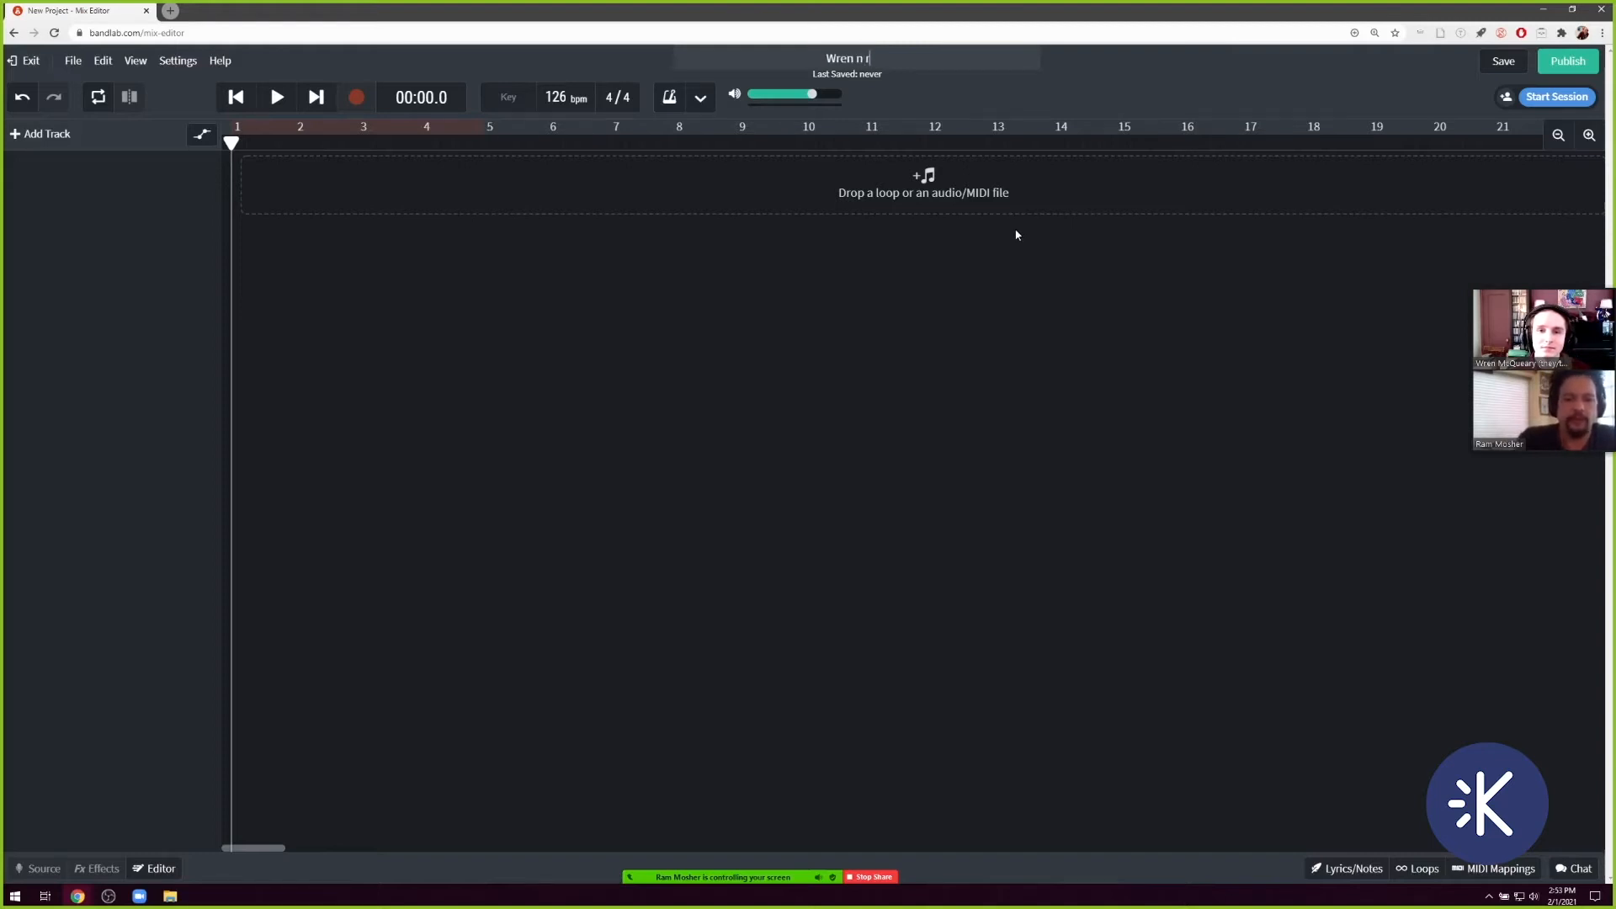
pyautogui.write("am's beats")
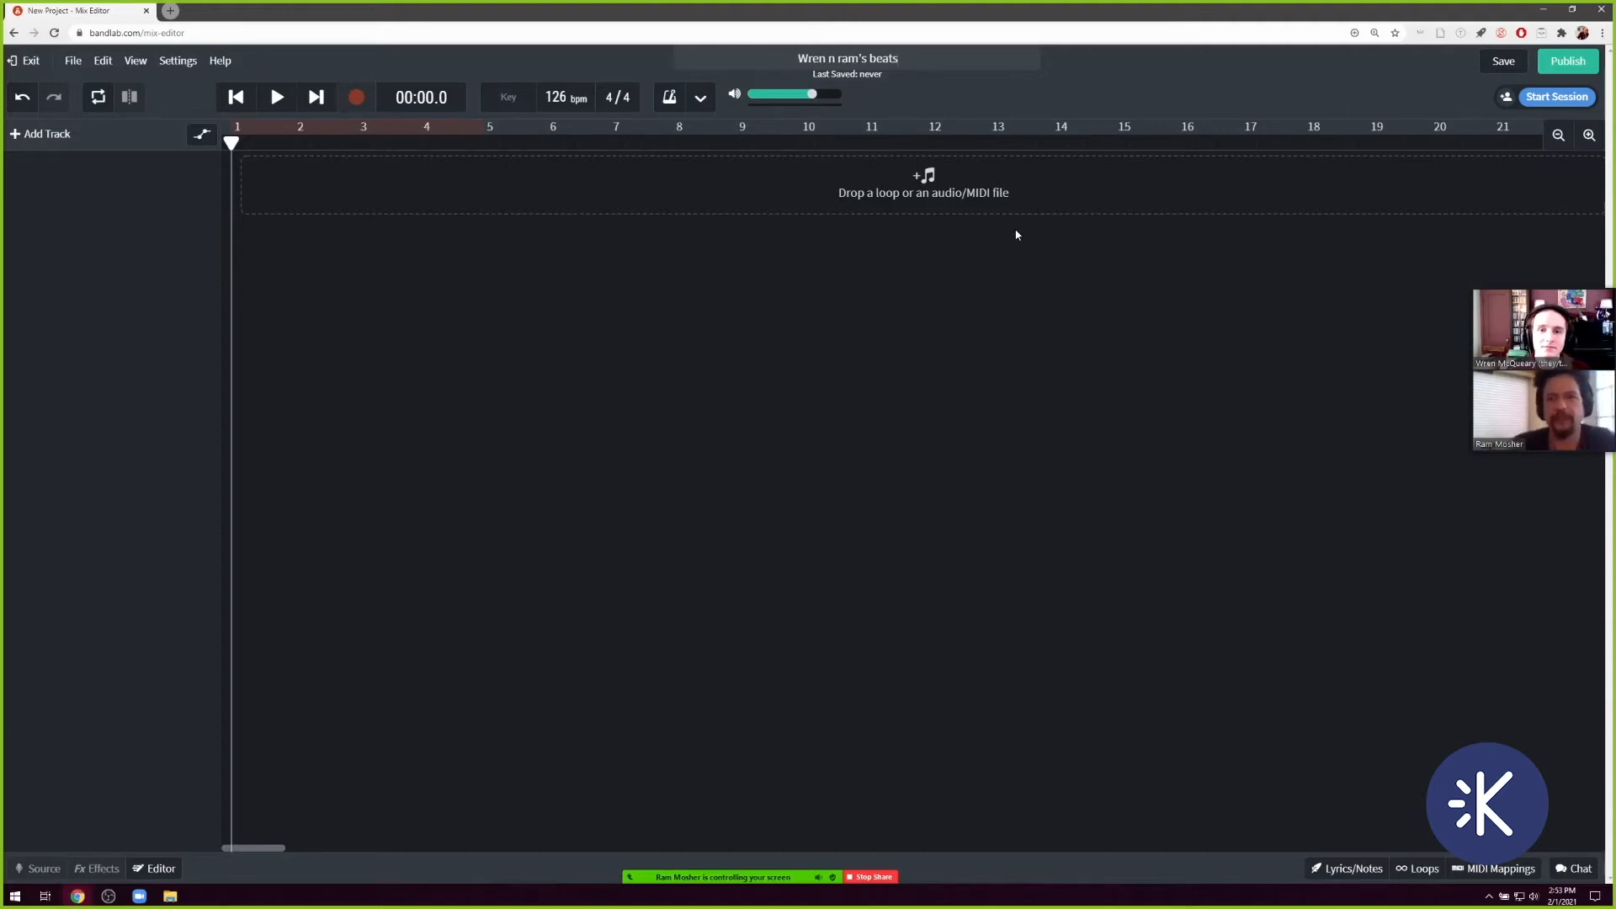
pyautogui.press('Return')
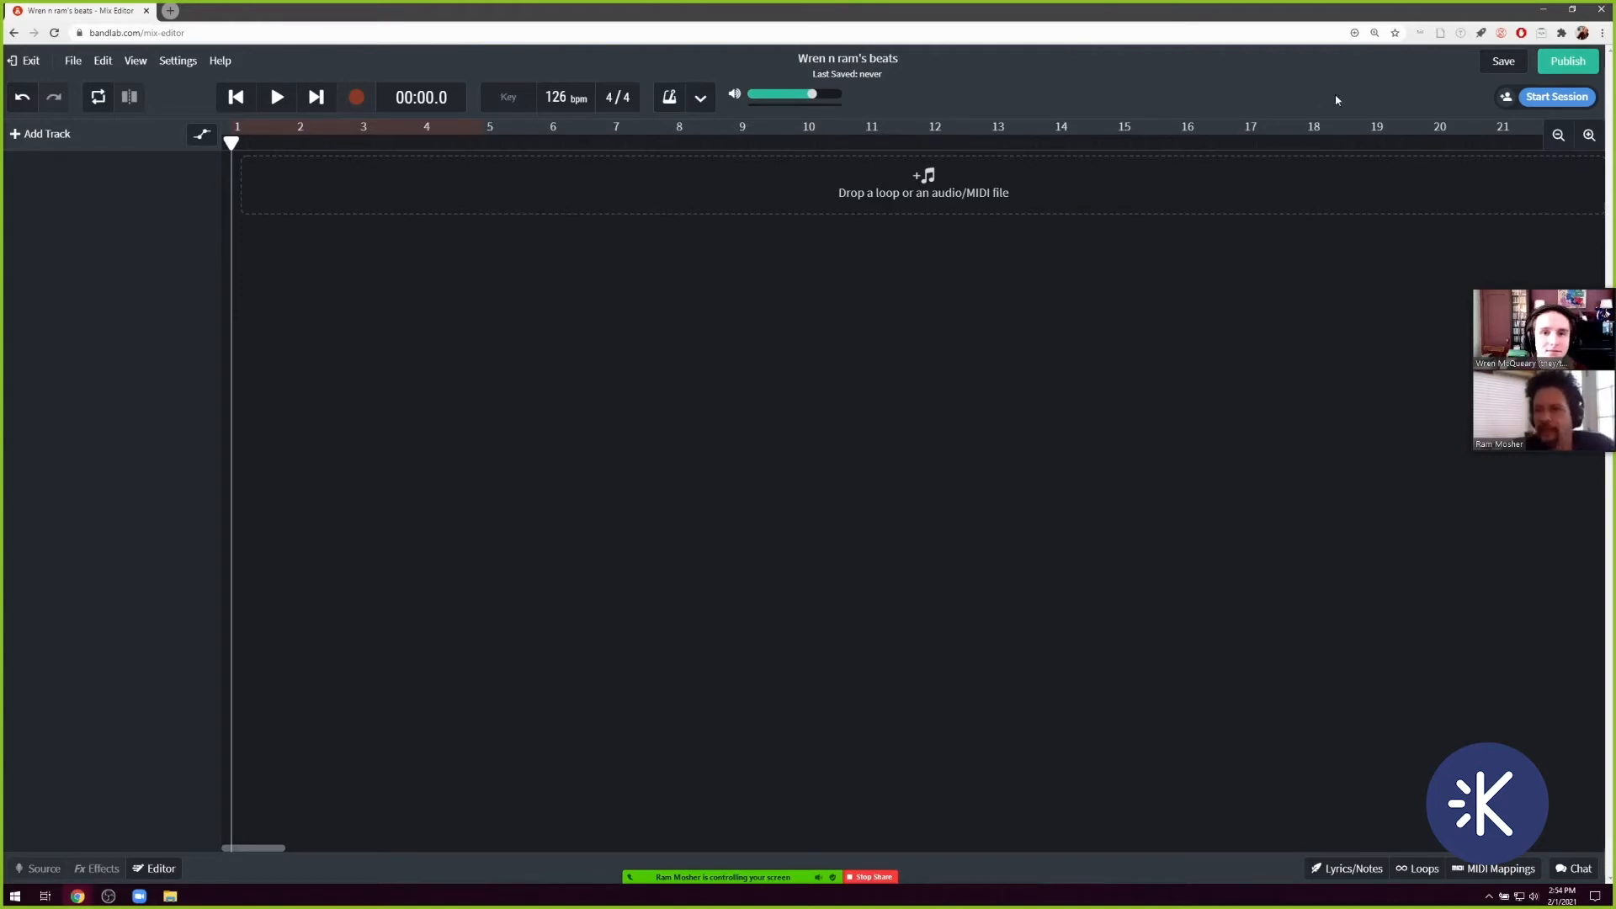
pyautogui.click(1503, 62)
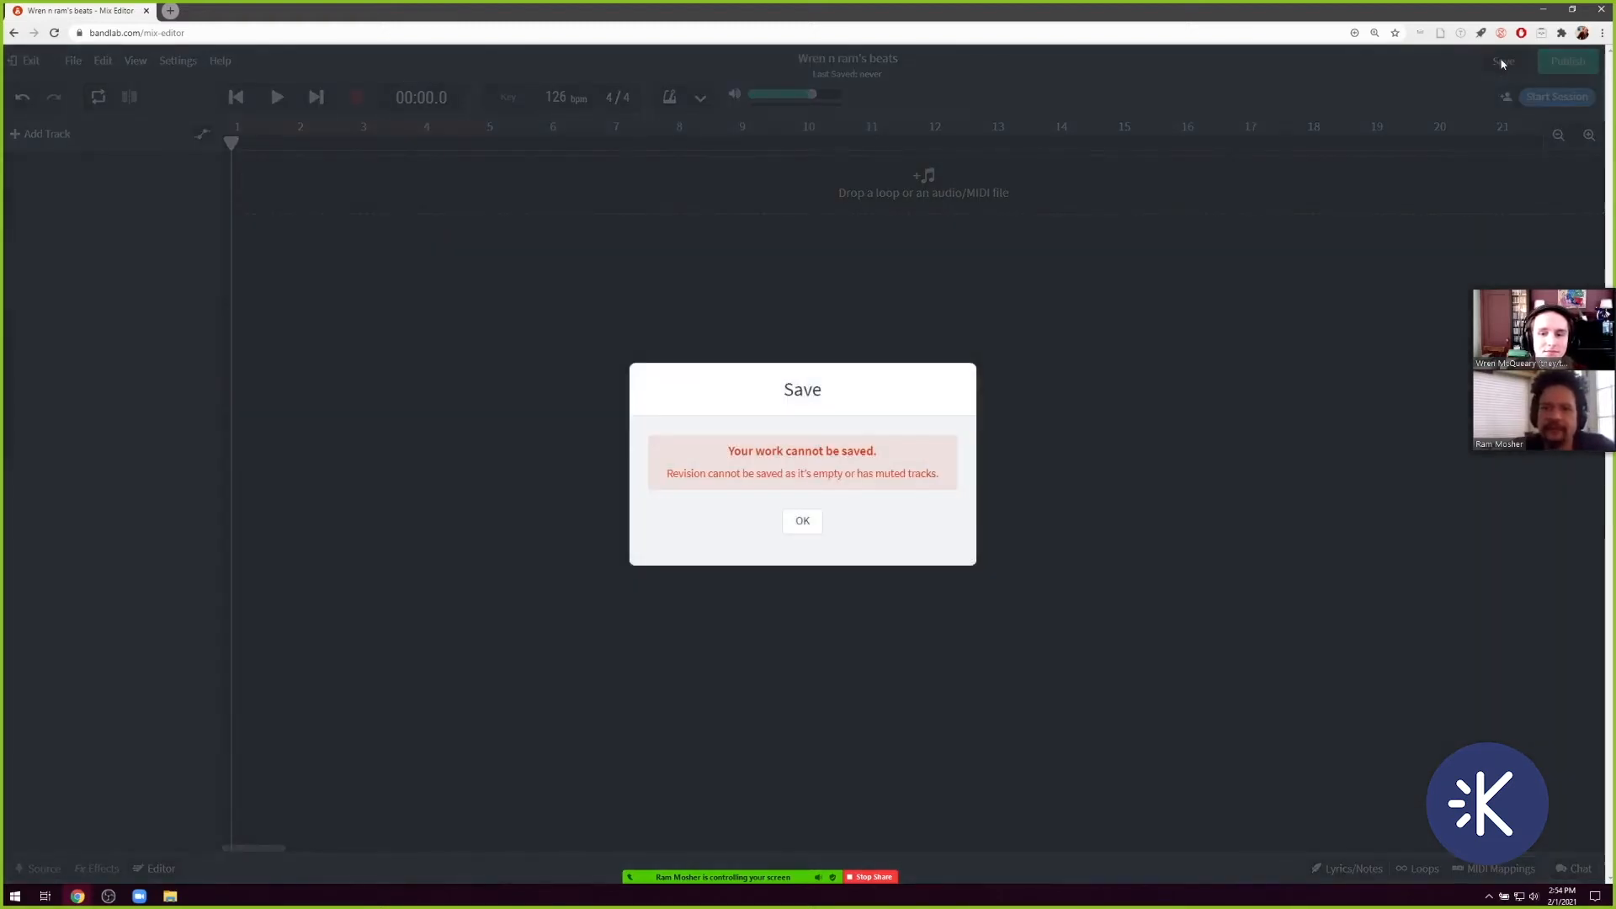
pyautogui.click(1322, 371)
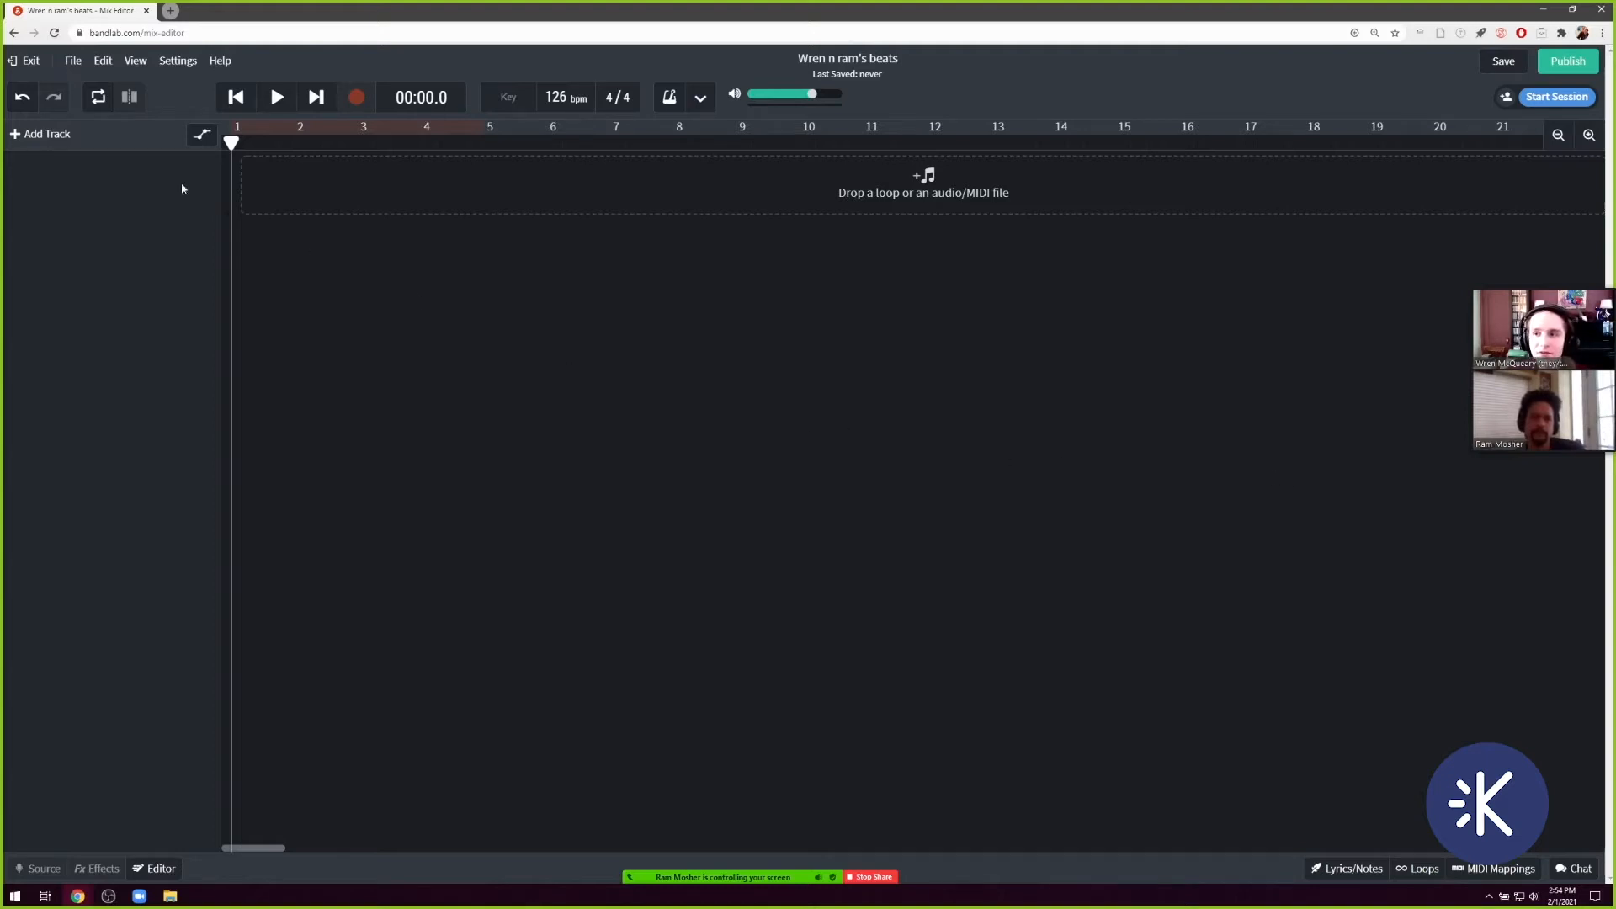
# Add a Drum Machine track and place pattern A hits on step 2 of row C and step 5 of row 6.
pyautogui.click(29, 137)
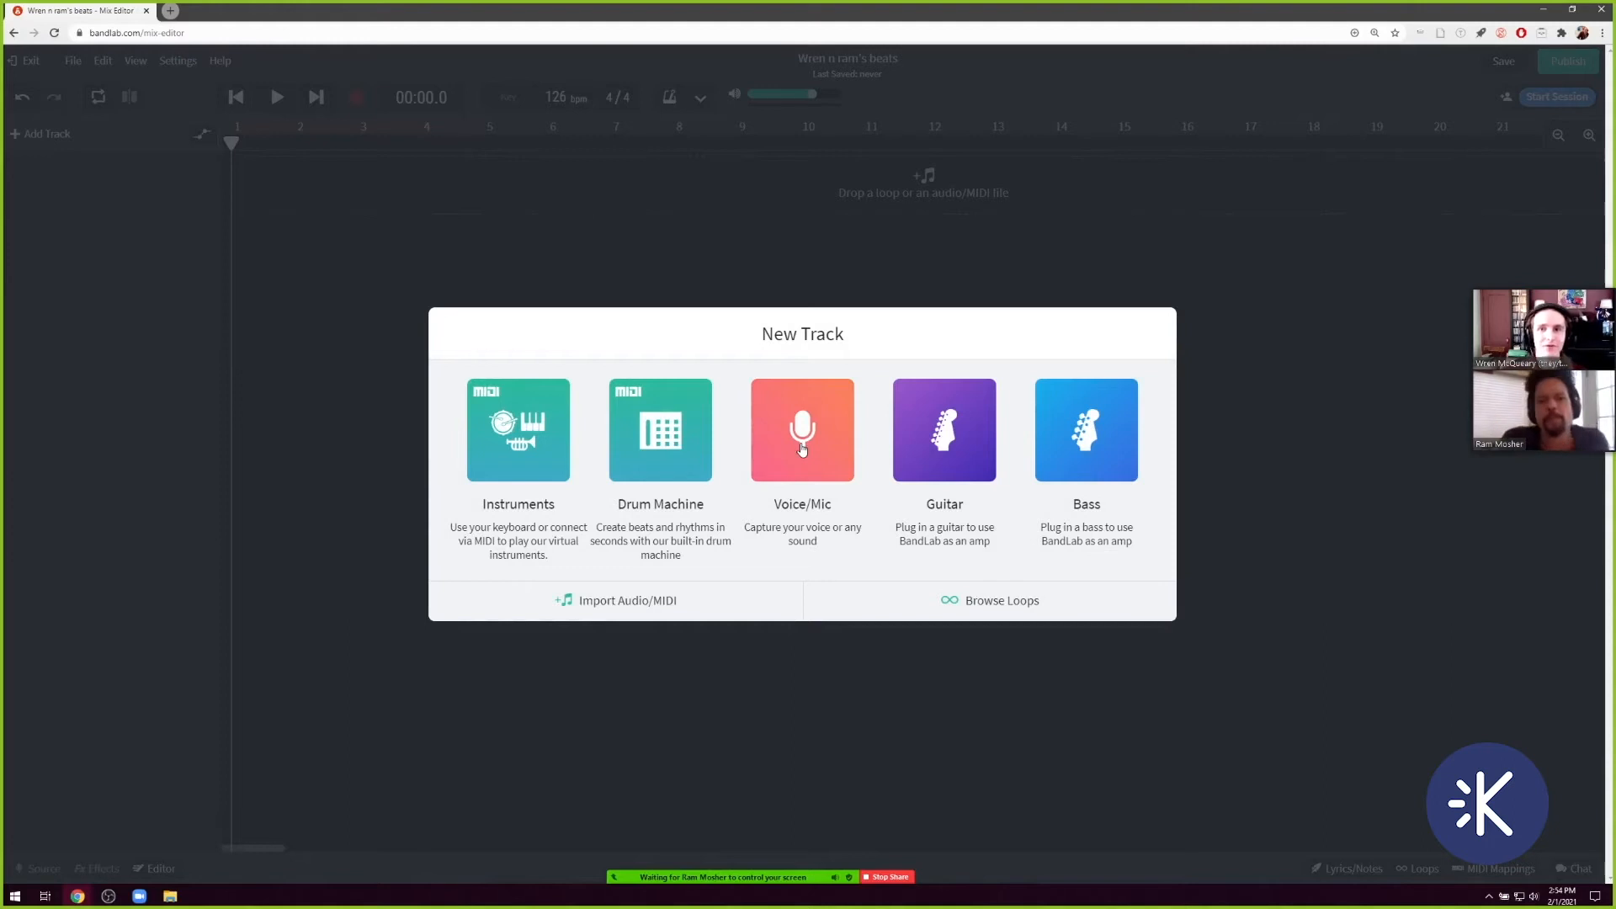
pyautogui.click(674, 440)
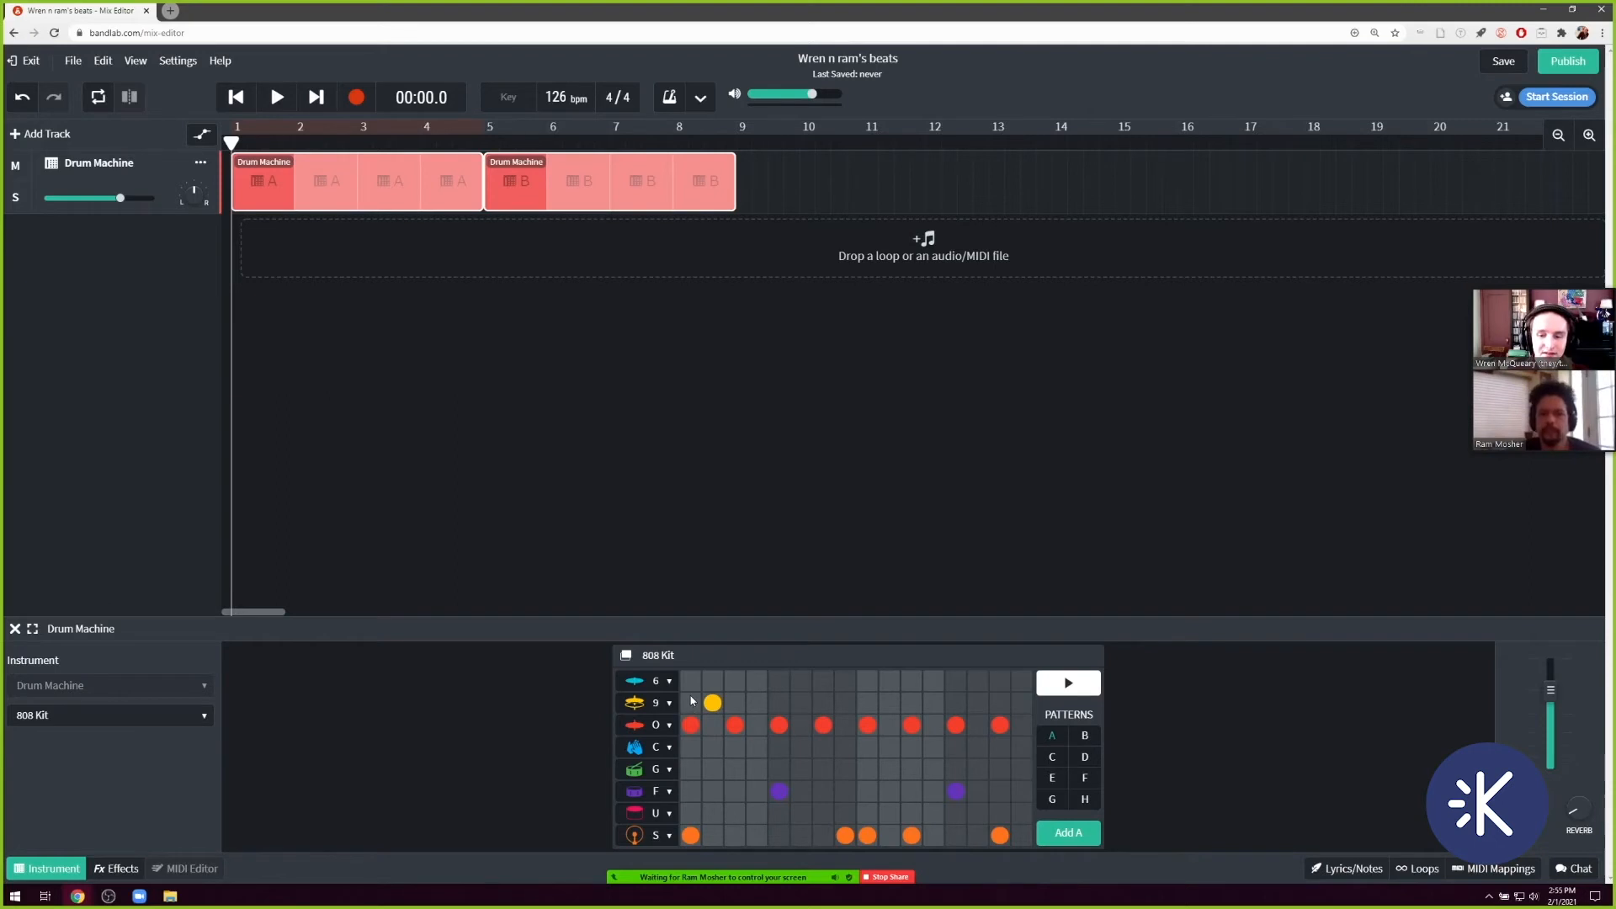
pyautogui.click(713, 746)
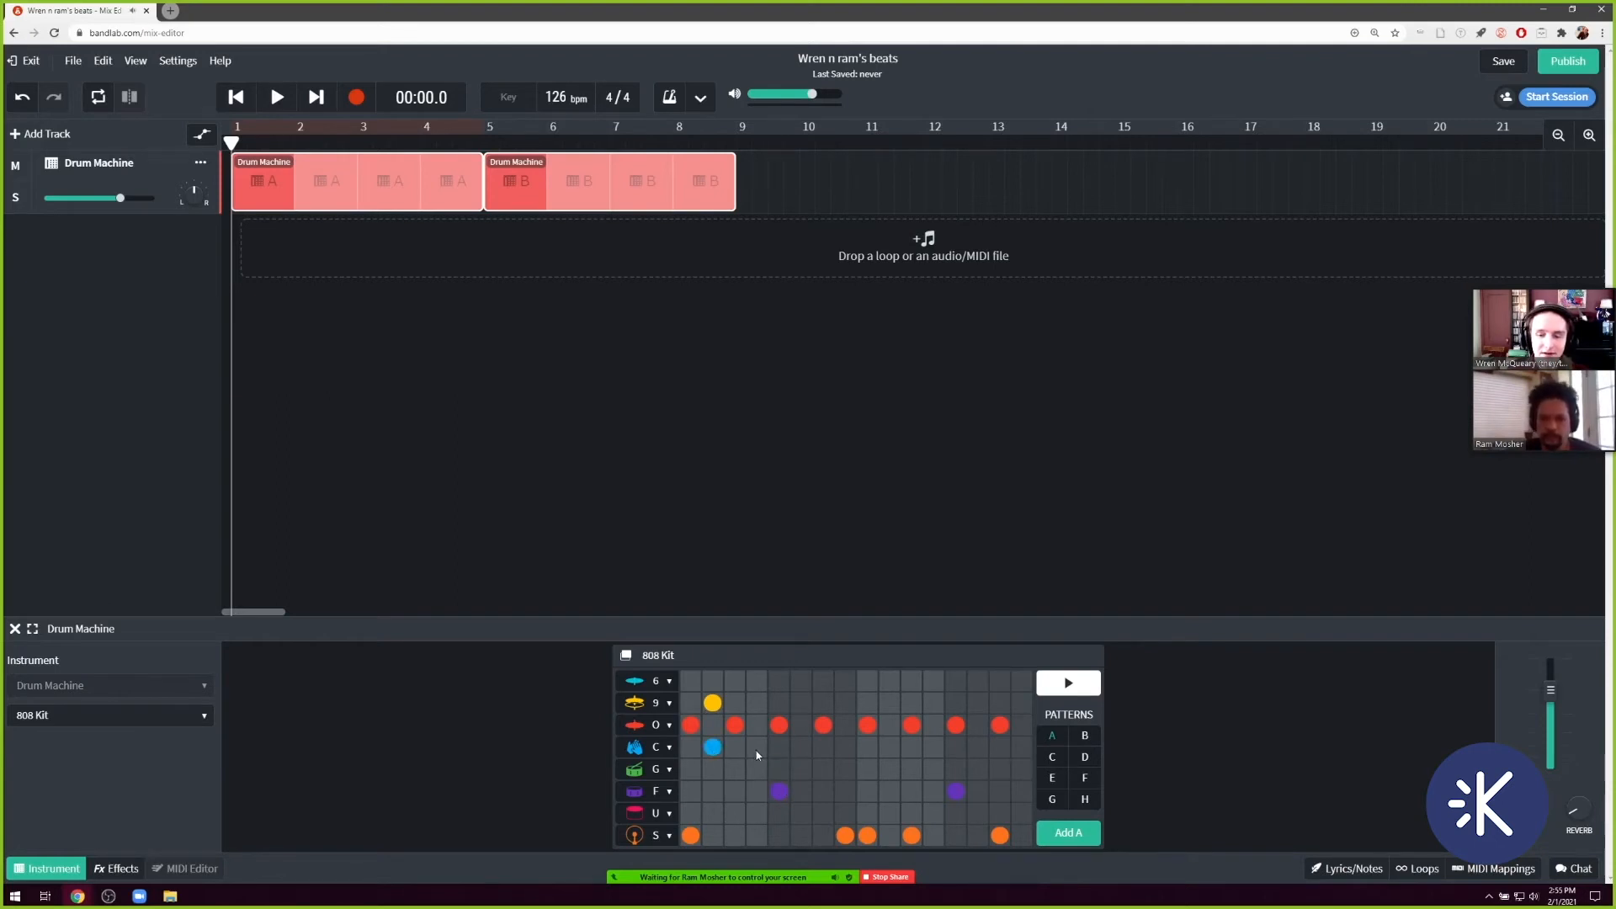
pyautogui.click(780, 684)
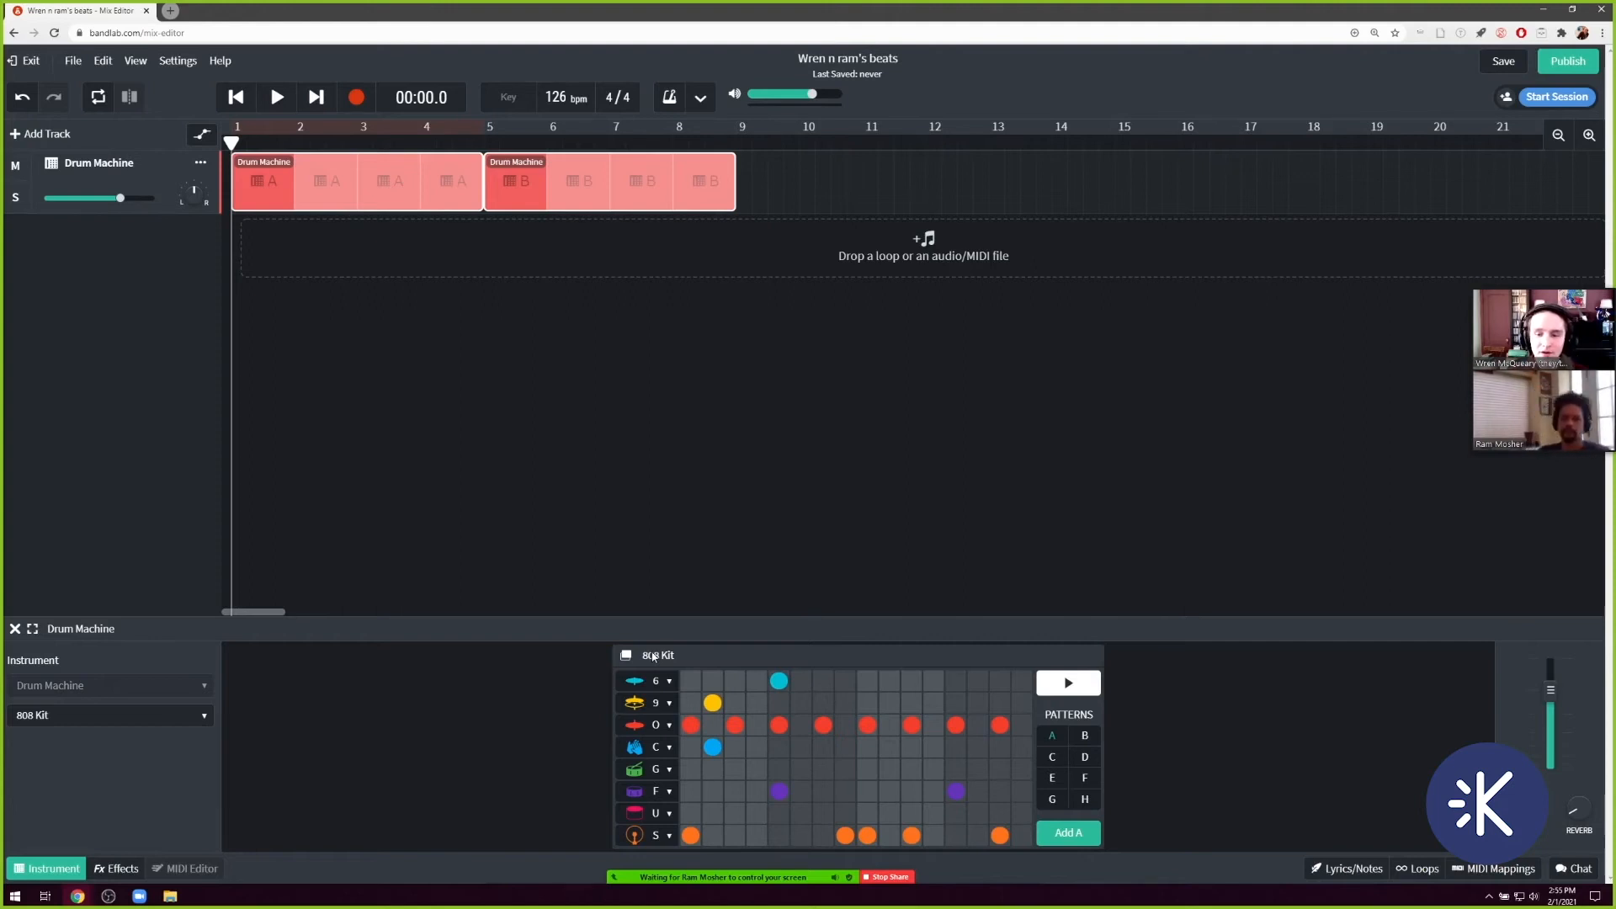
pyautogui.click(128, 717)
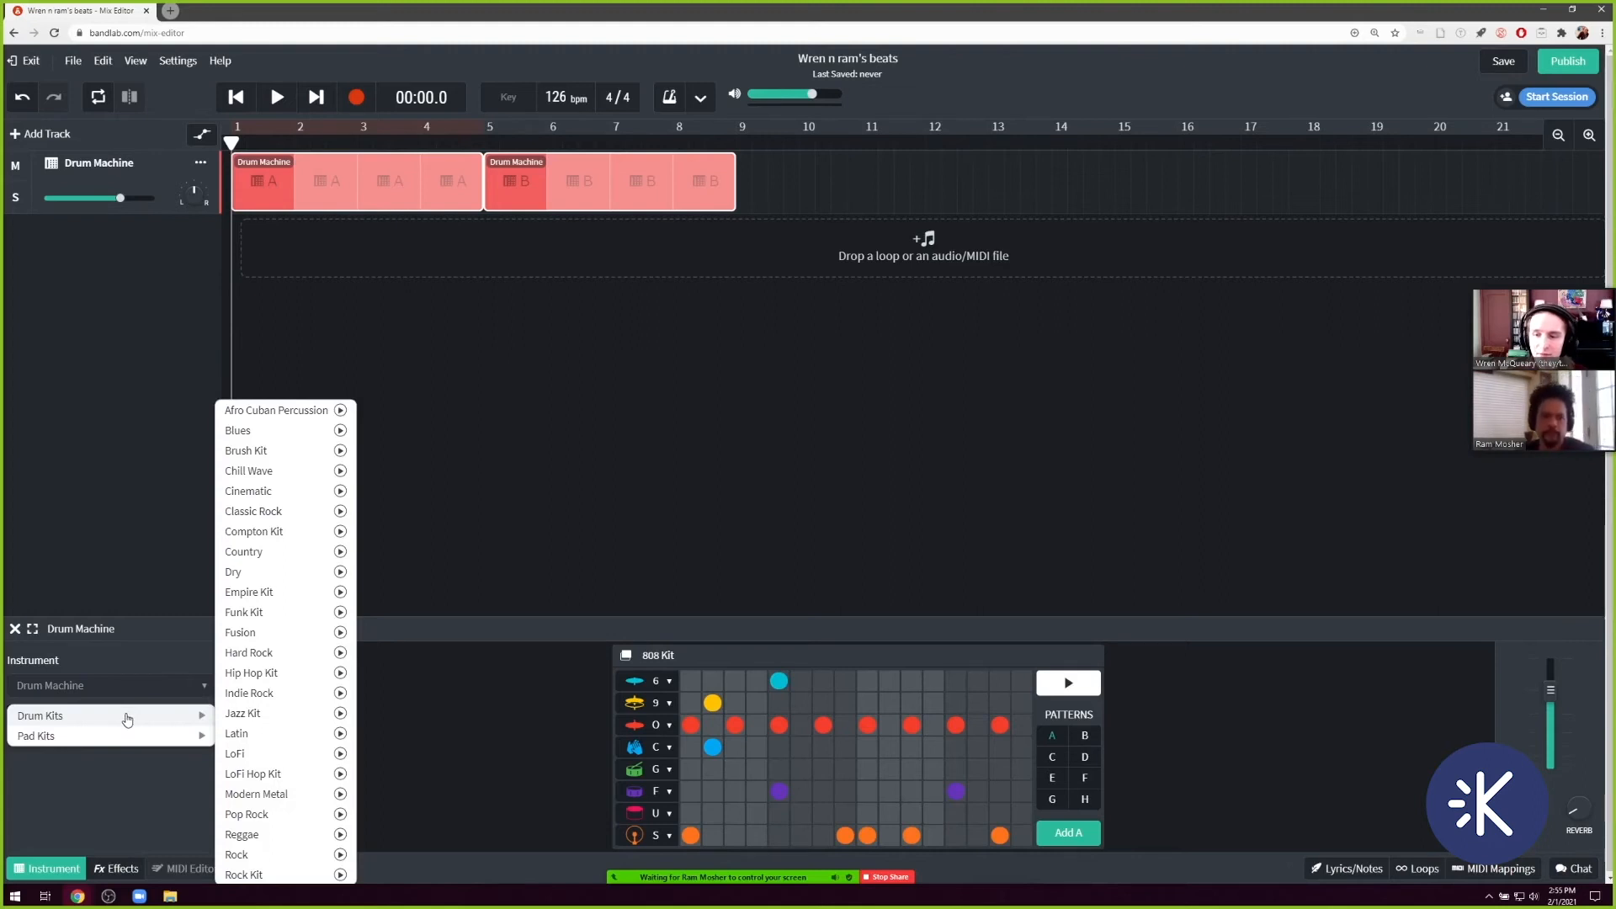
pyautogui.moveTo(124, 738)
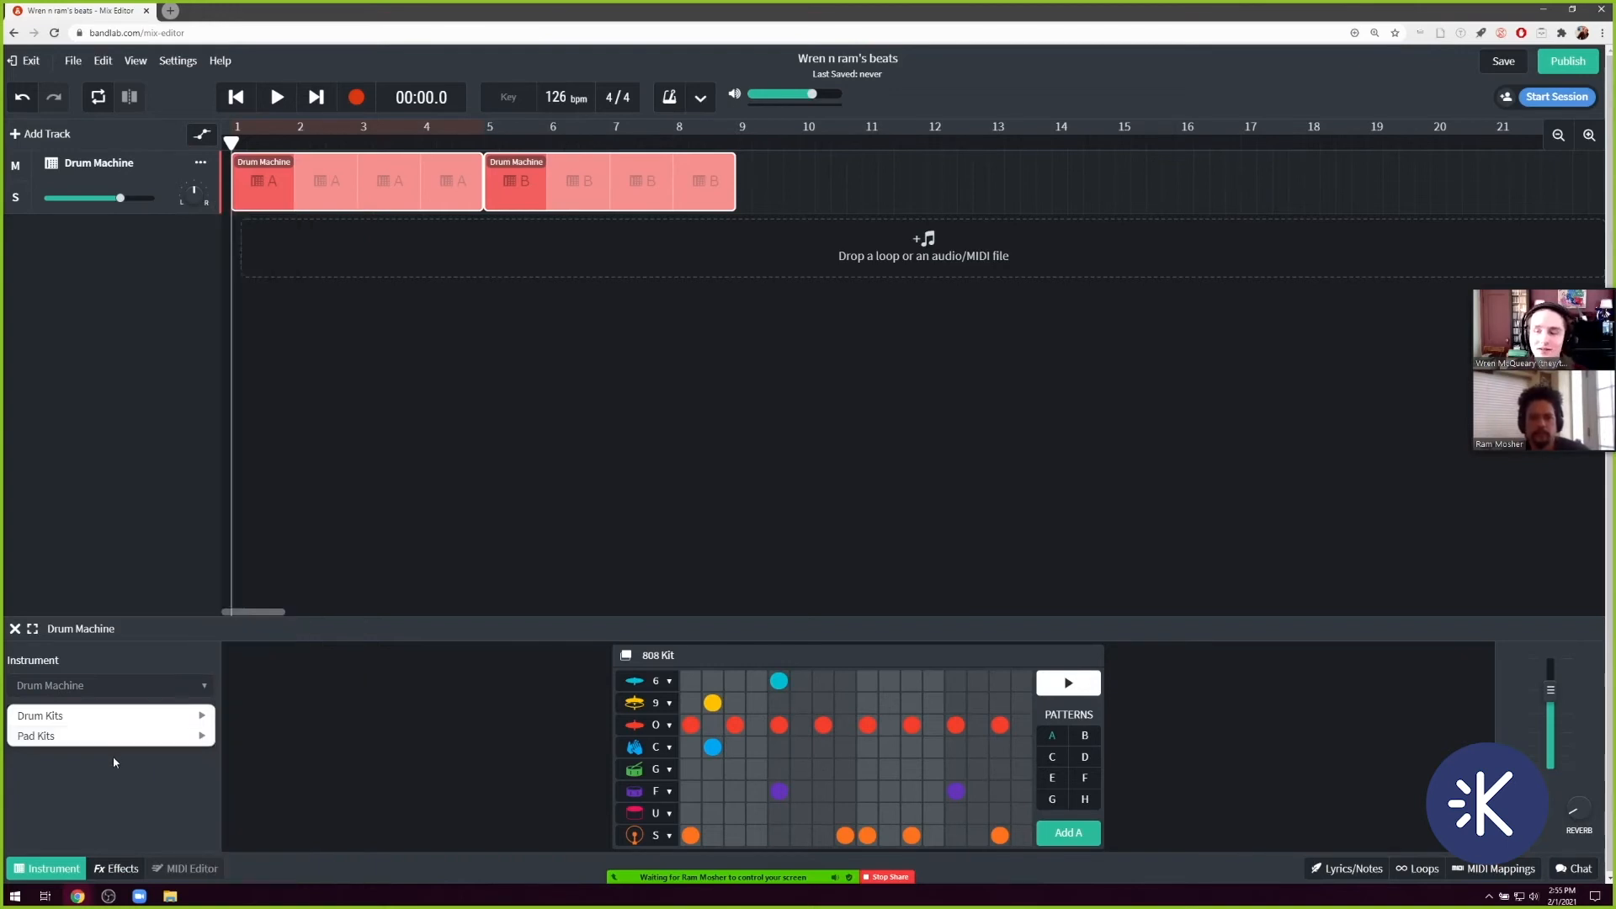
pyautogui.click(115, 762)
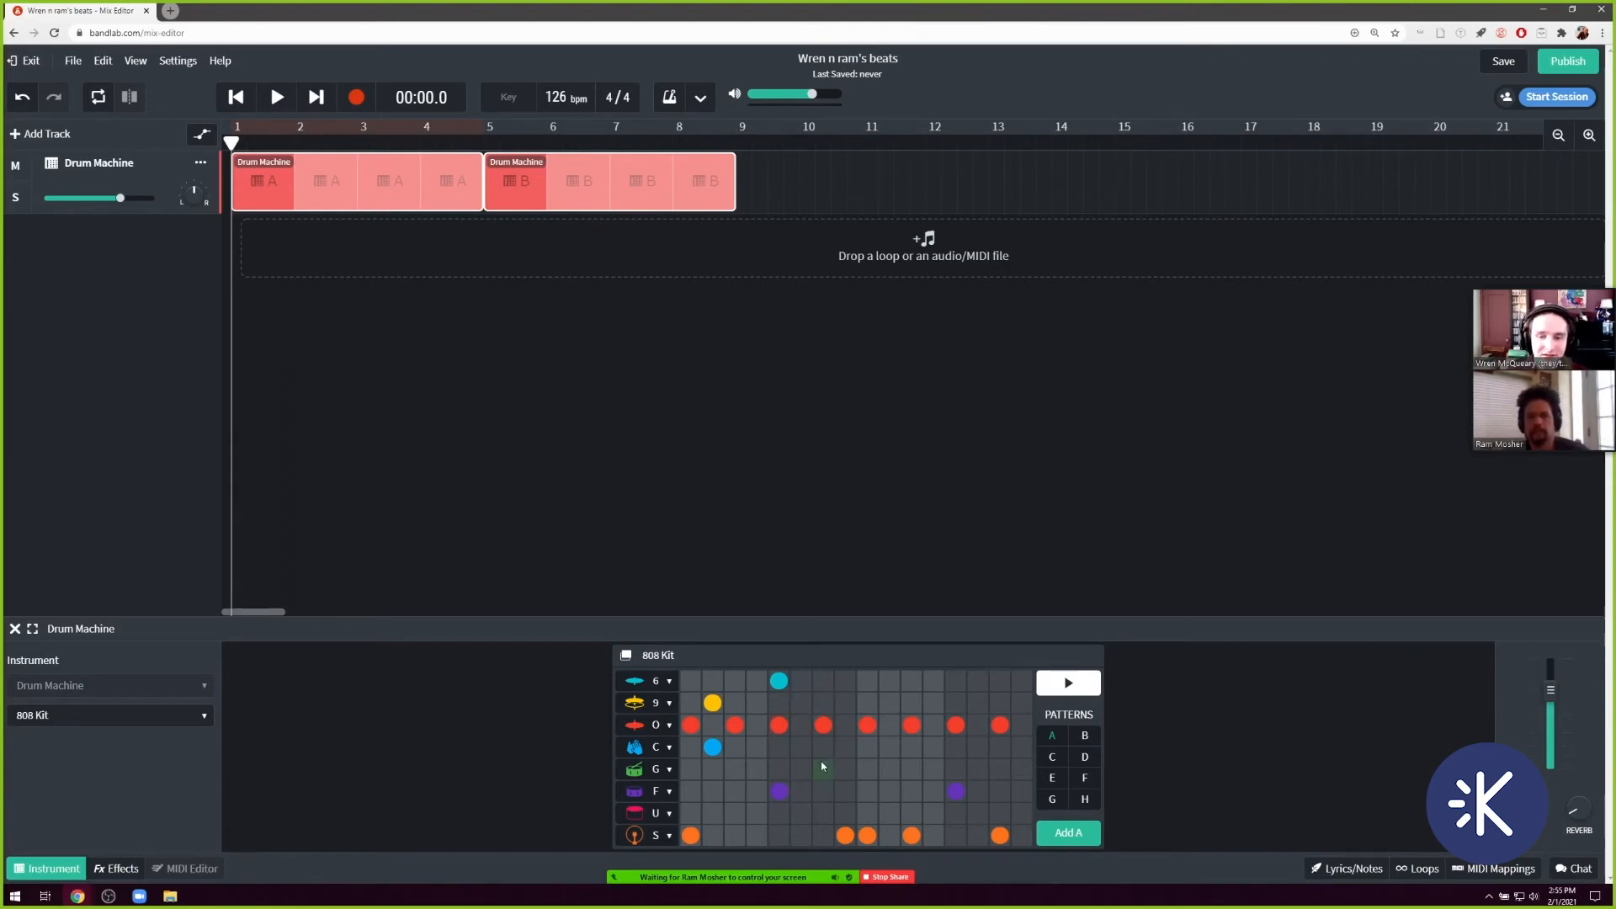
# Play the beat while adding pattern A hits on step 7 of row G and step 11 of row 6, and pause playback.
pyautogui.click(276, 99)
pyautogui.click(824, 769)
pyautogui.click(911, 681)
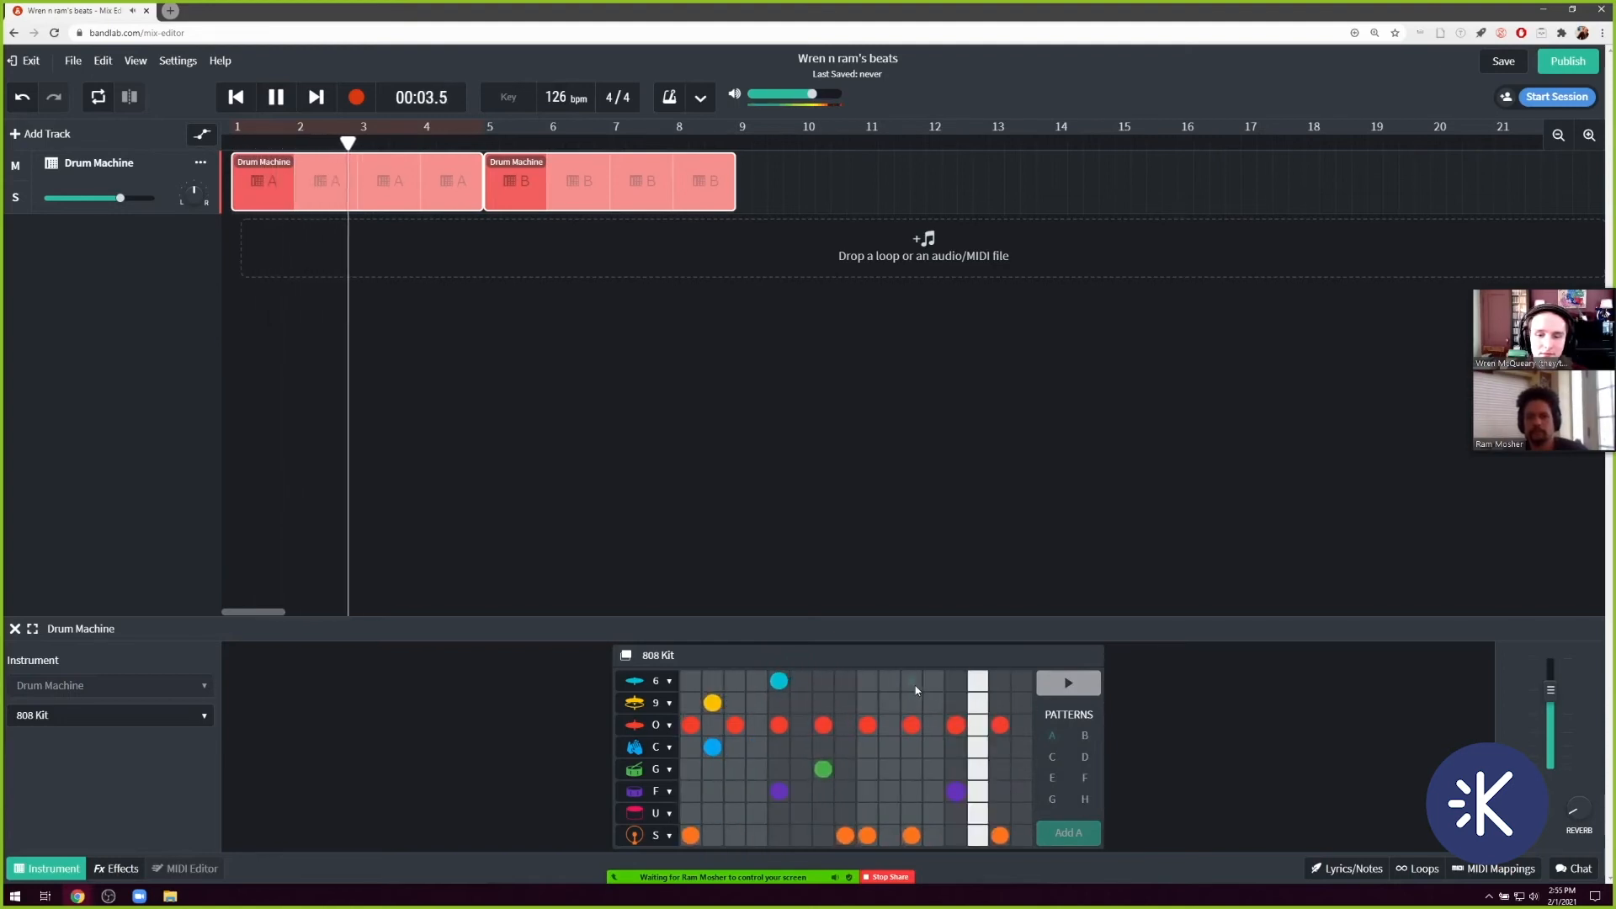
pyautogui.click(278, 96)
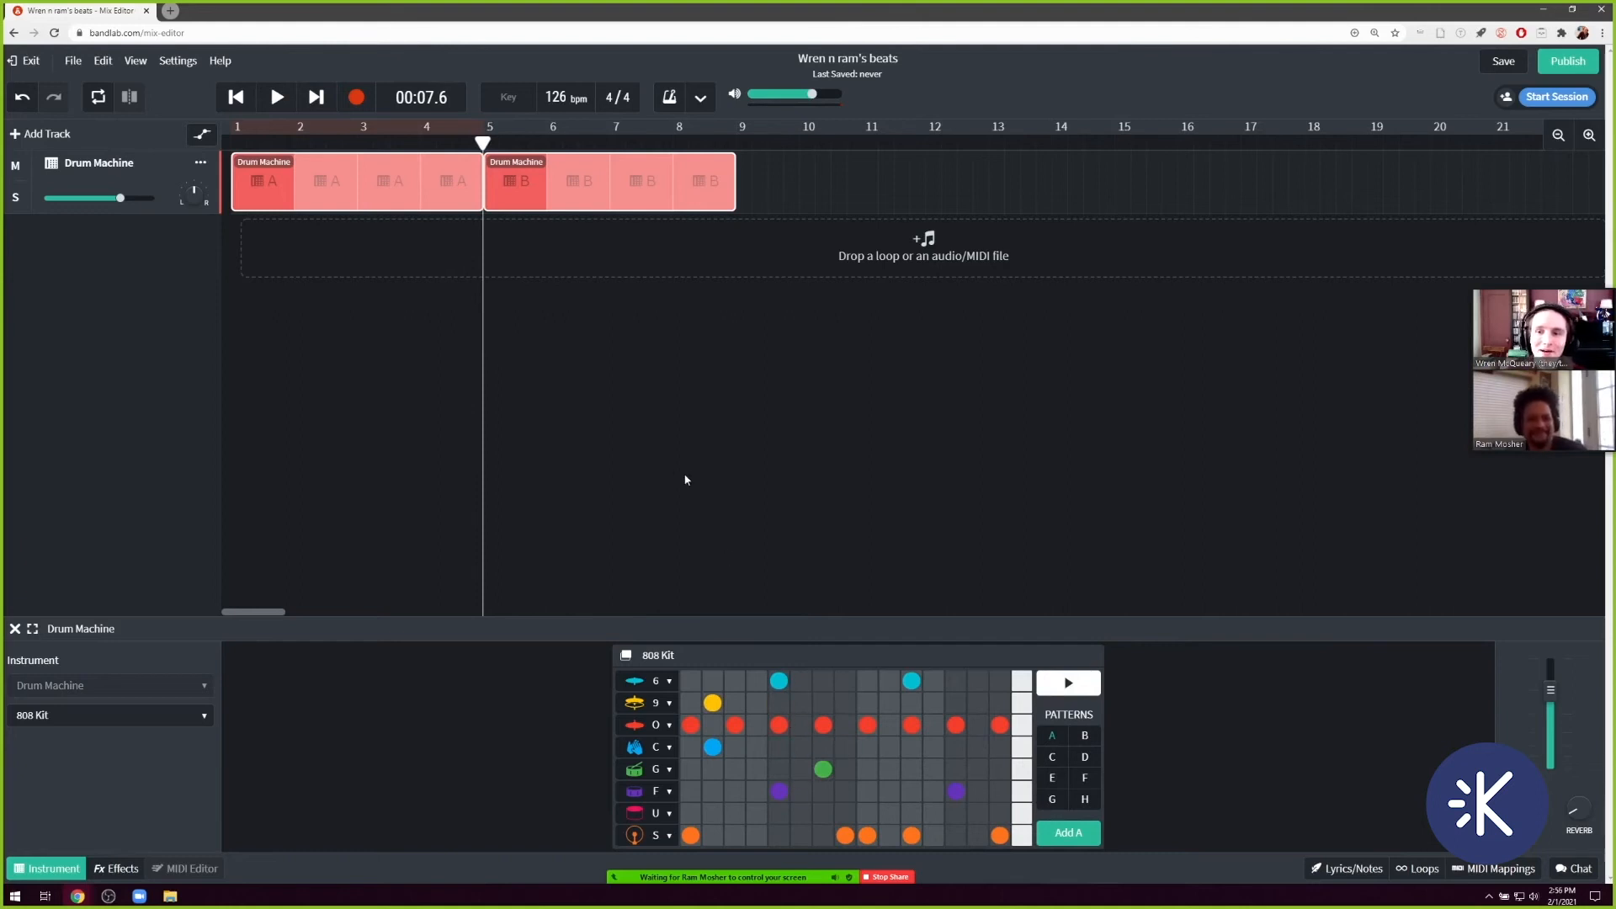
# Delete the pattern B region from the Drum Machine track.
pyautogui.click(515, 187)
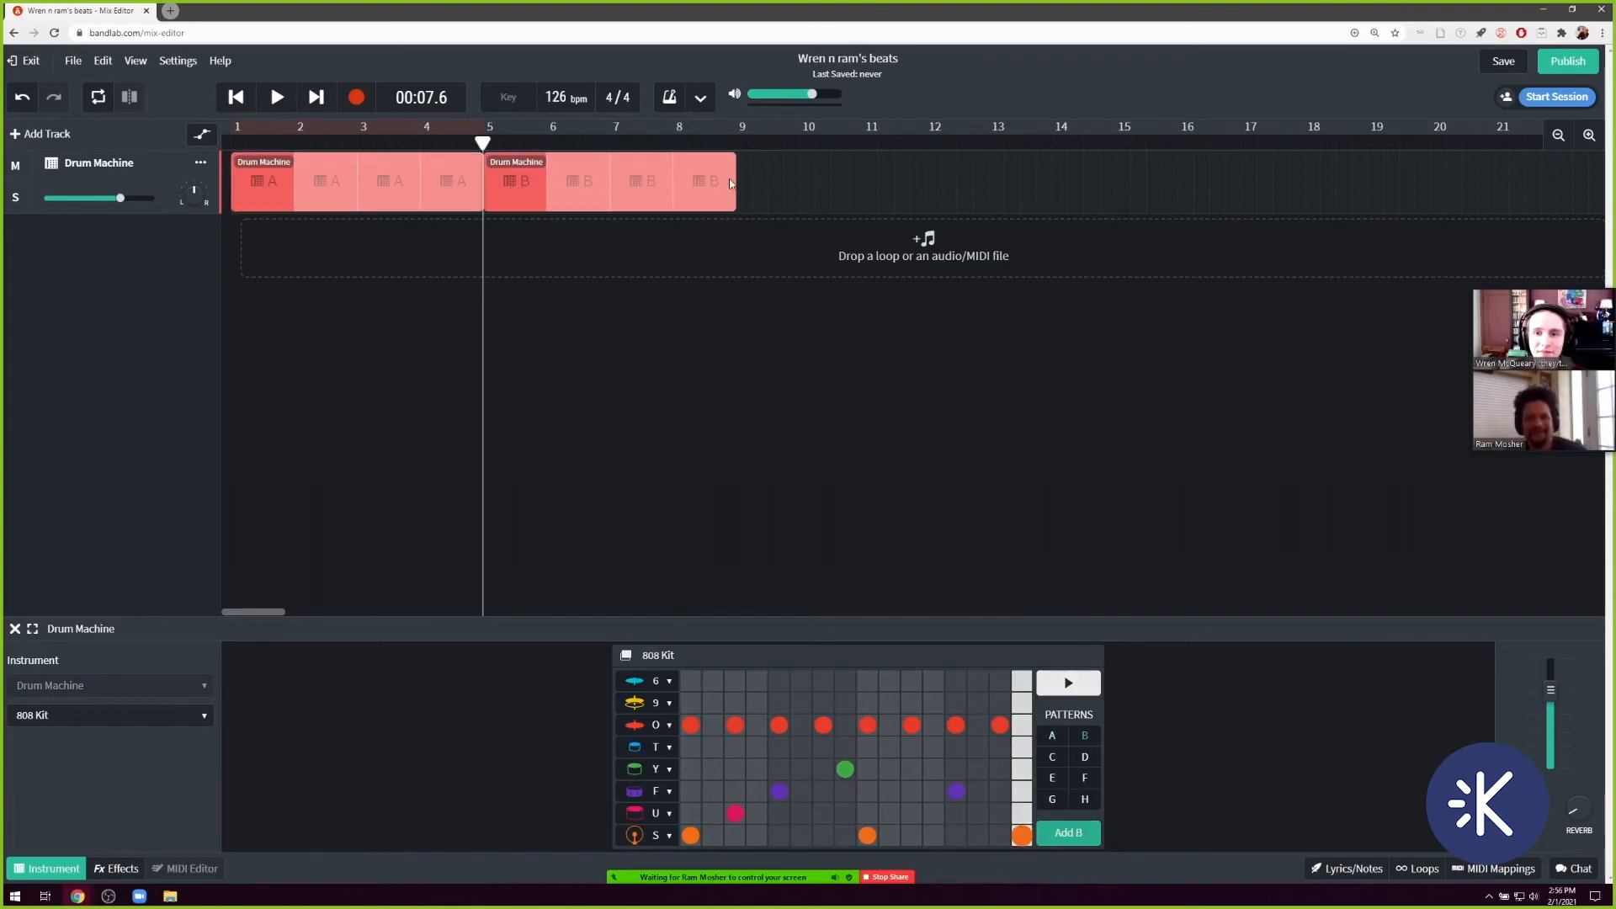
pyautogui.rightClick(524, 184)
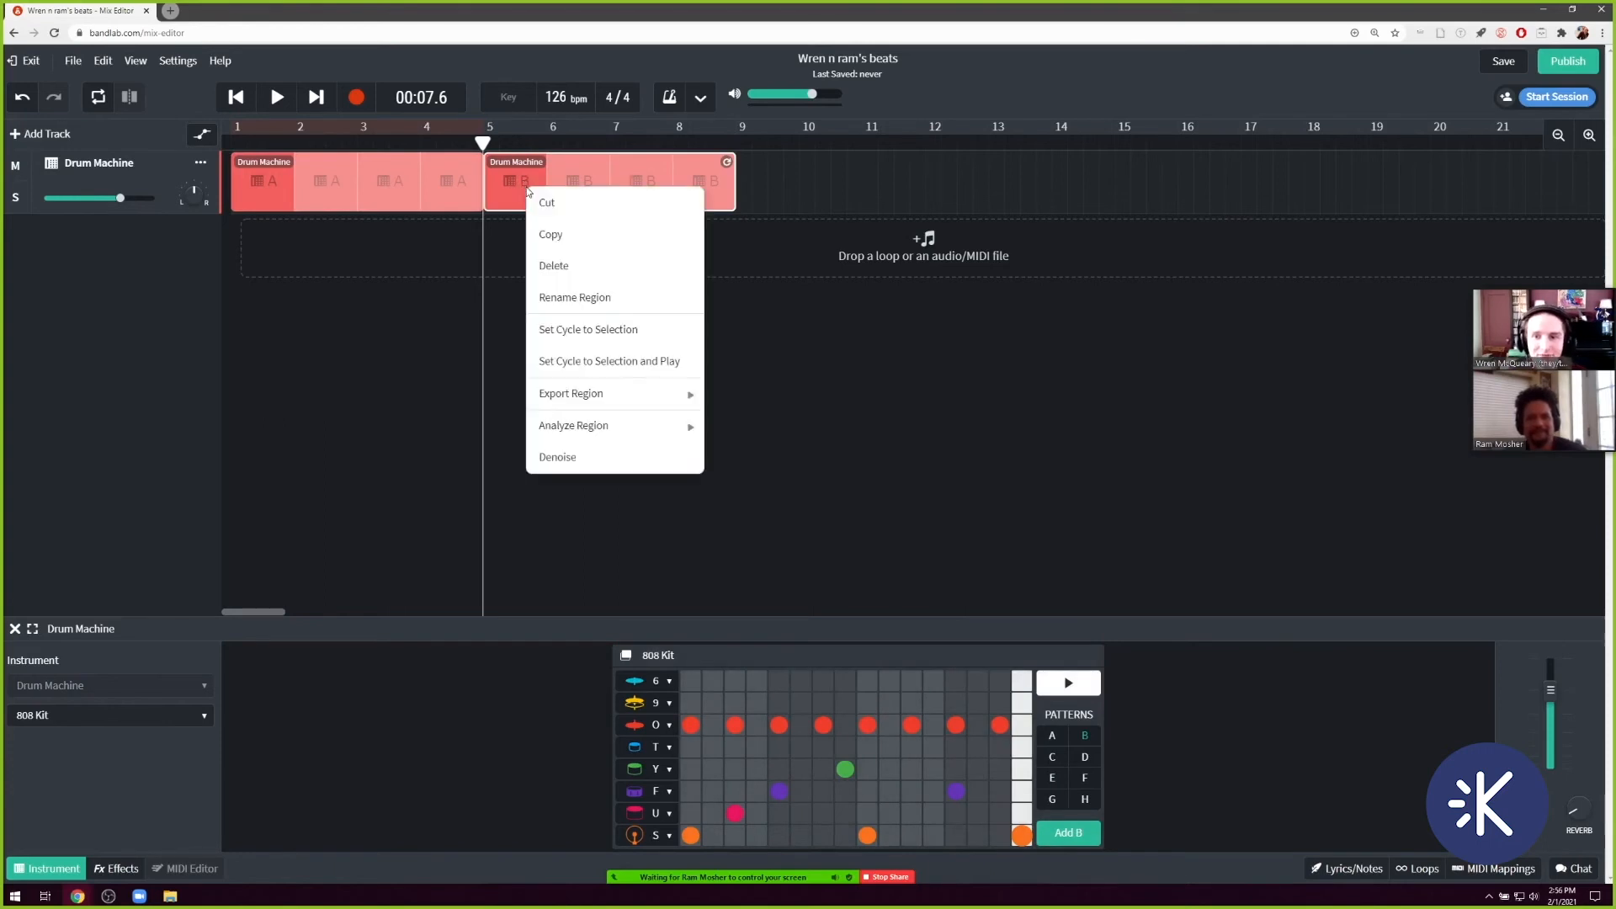
pyautogui.click(580, 265)
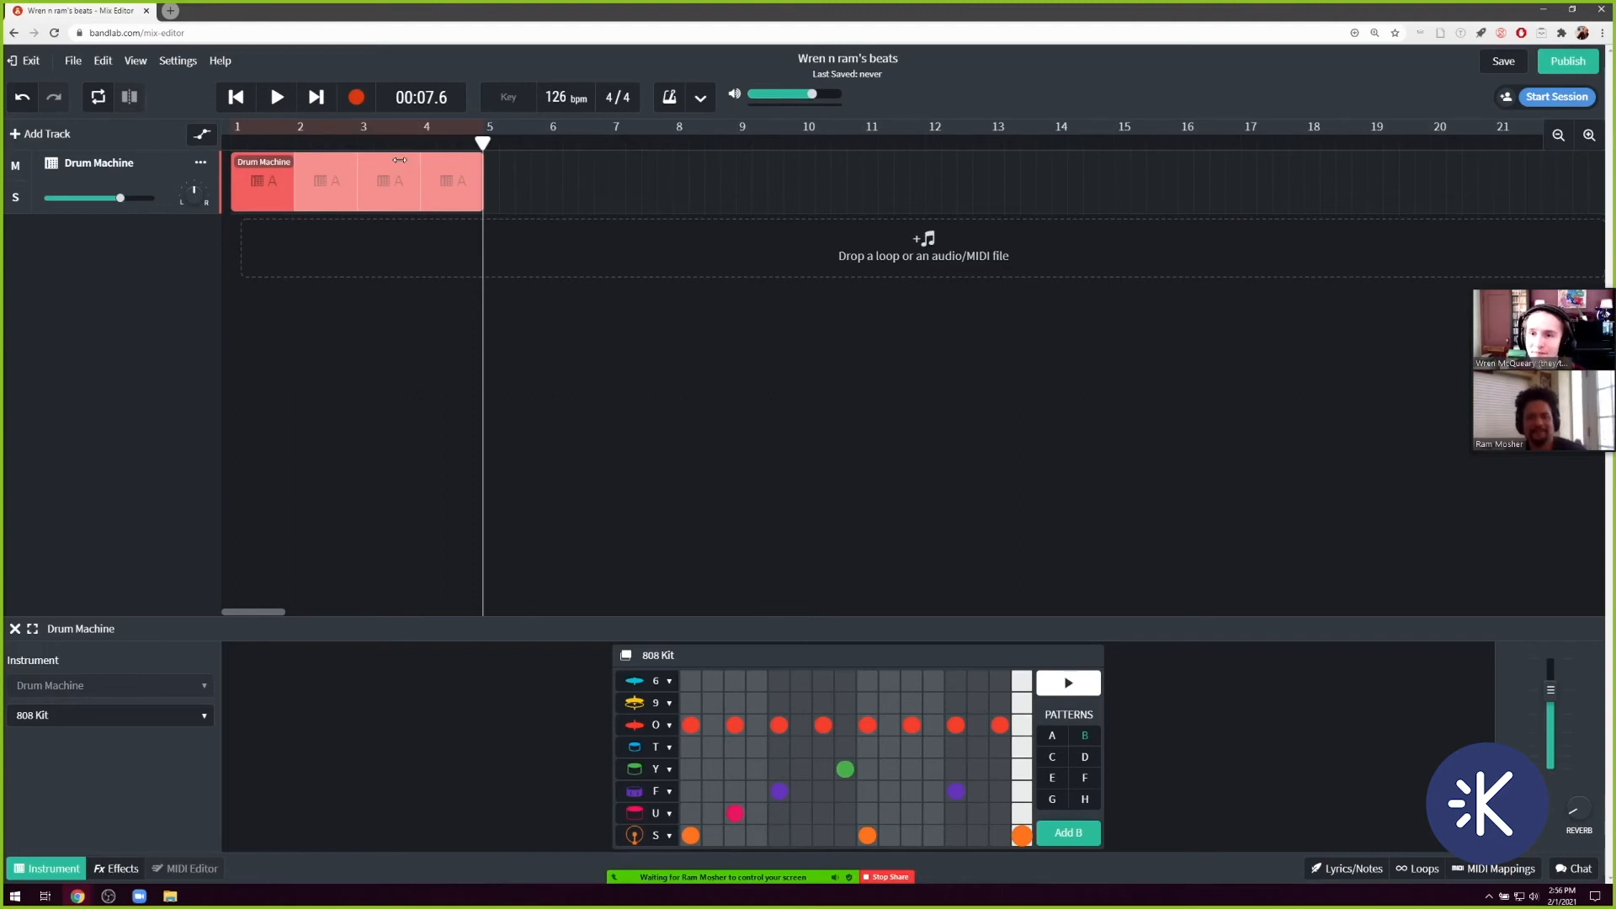
# Extend the looped pattern A region to bar 7 so it plays six times.
pyautogui.click(373, 176)
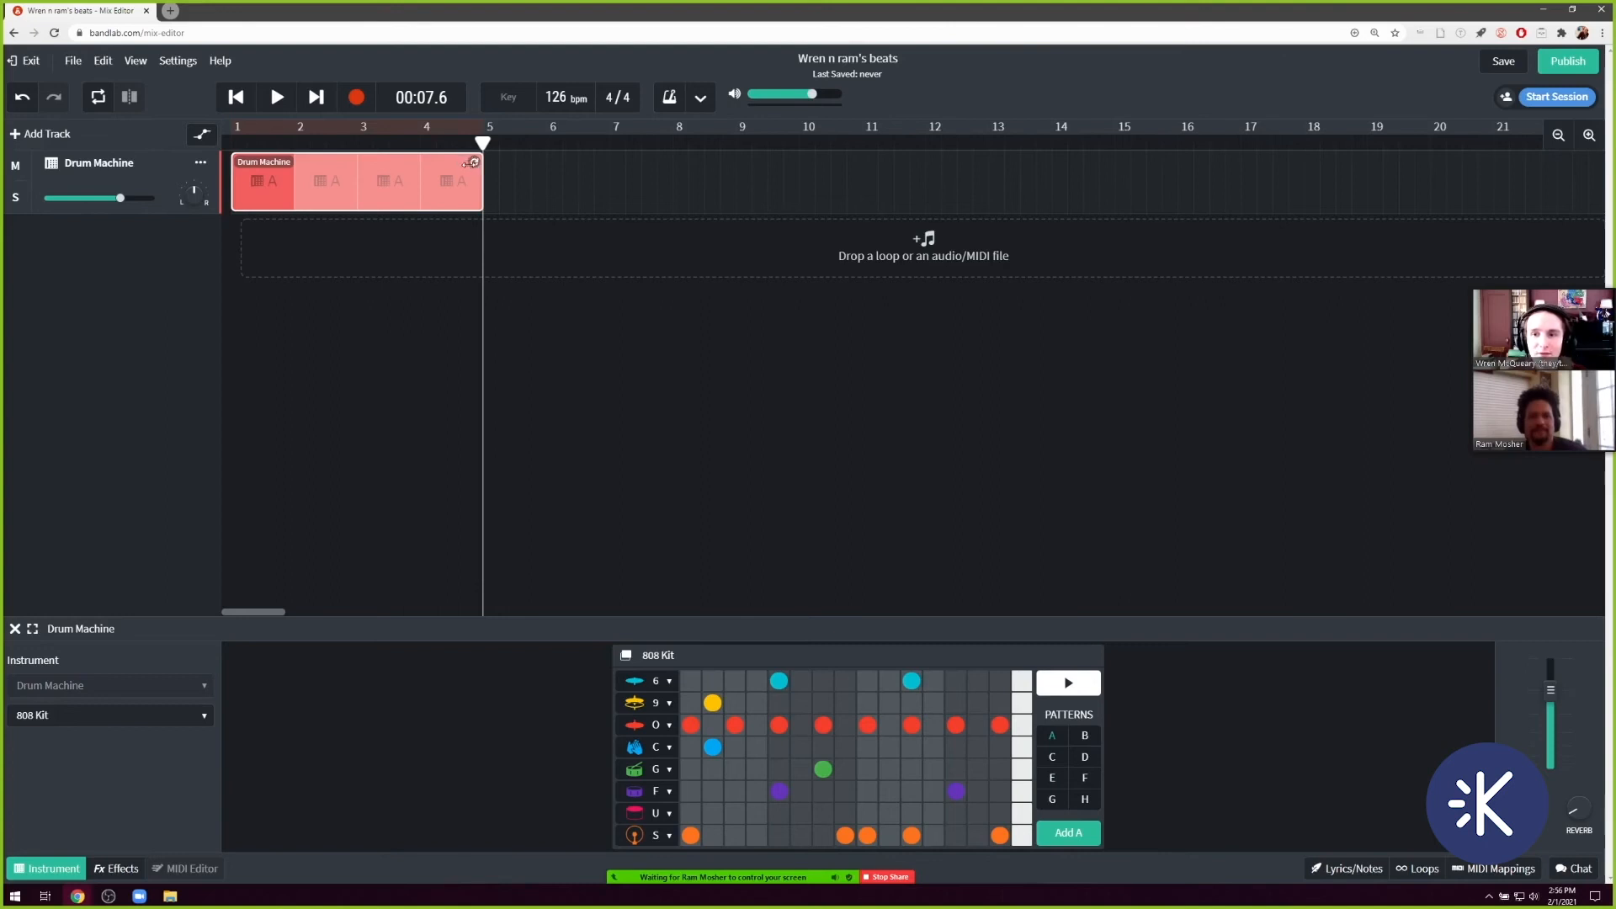
pyautogui.moveTo(474, 162); pyautogui.dragTo(598, 180)
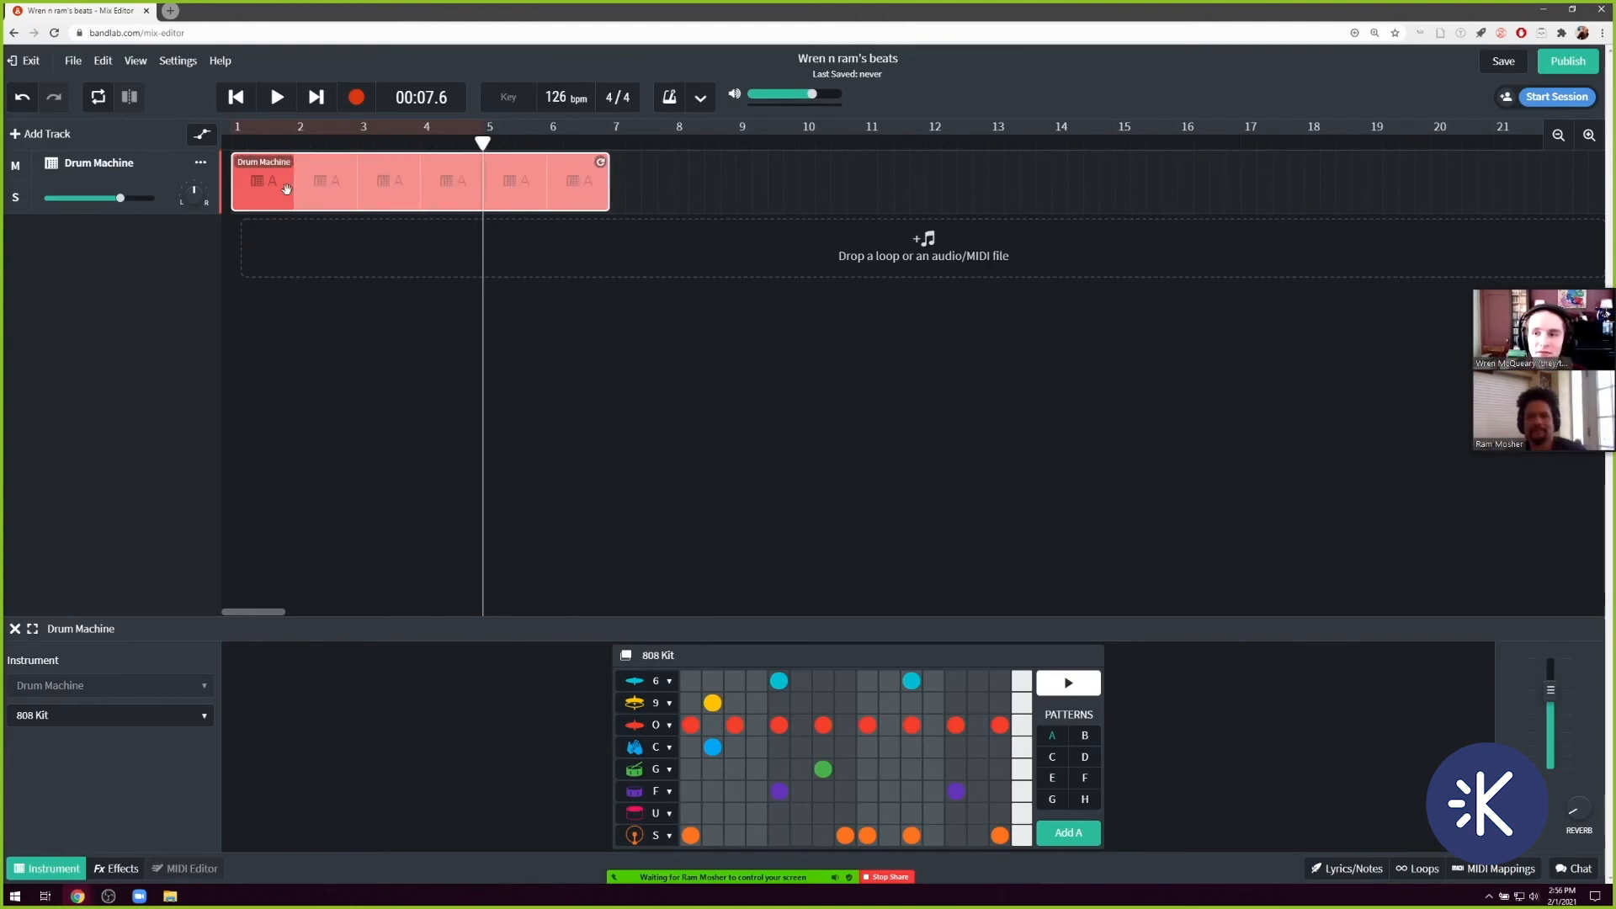
pyautogui.moveTo(278, 192)
pyautogui.mouseDown()
pyautogui.moveTo(1007, 196)
pyautogui.moveTo(257, 180)
pyautogui.mouseUp()
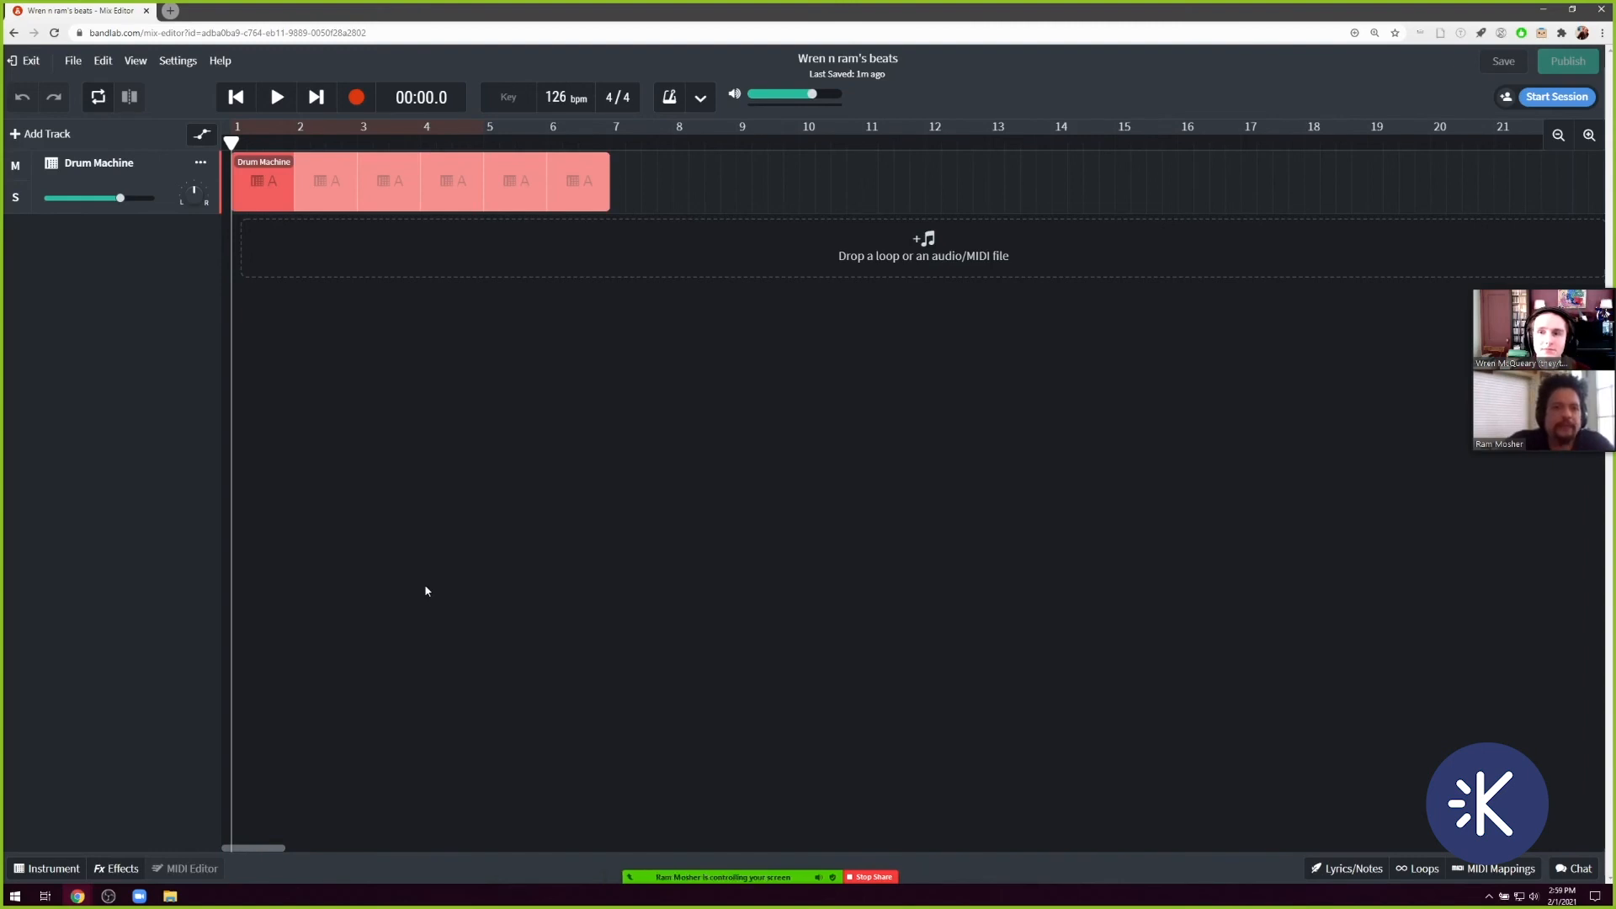
# Download the project's mixdown in the Highest Quality MP3 format.
pyautogui.click(72, 64)
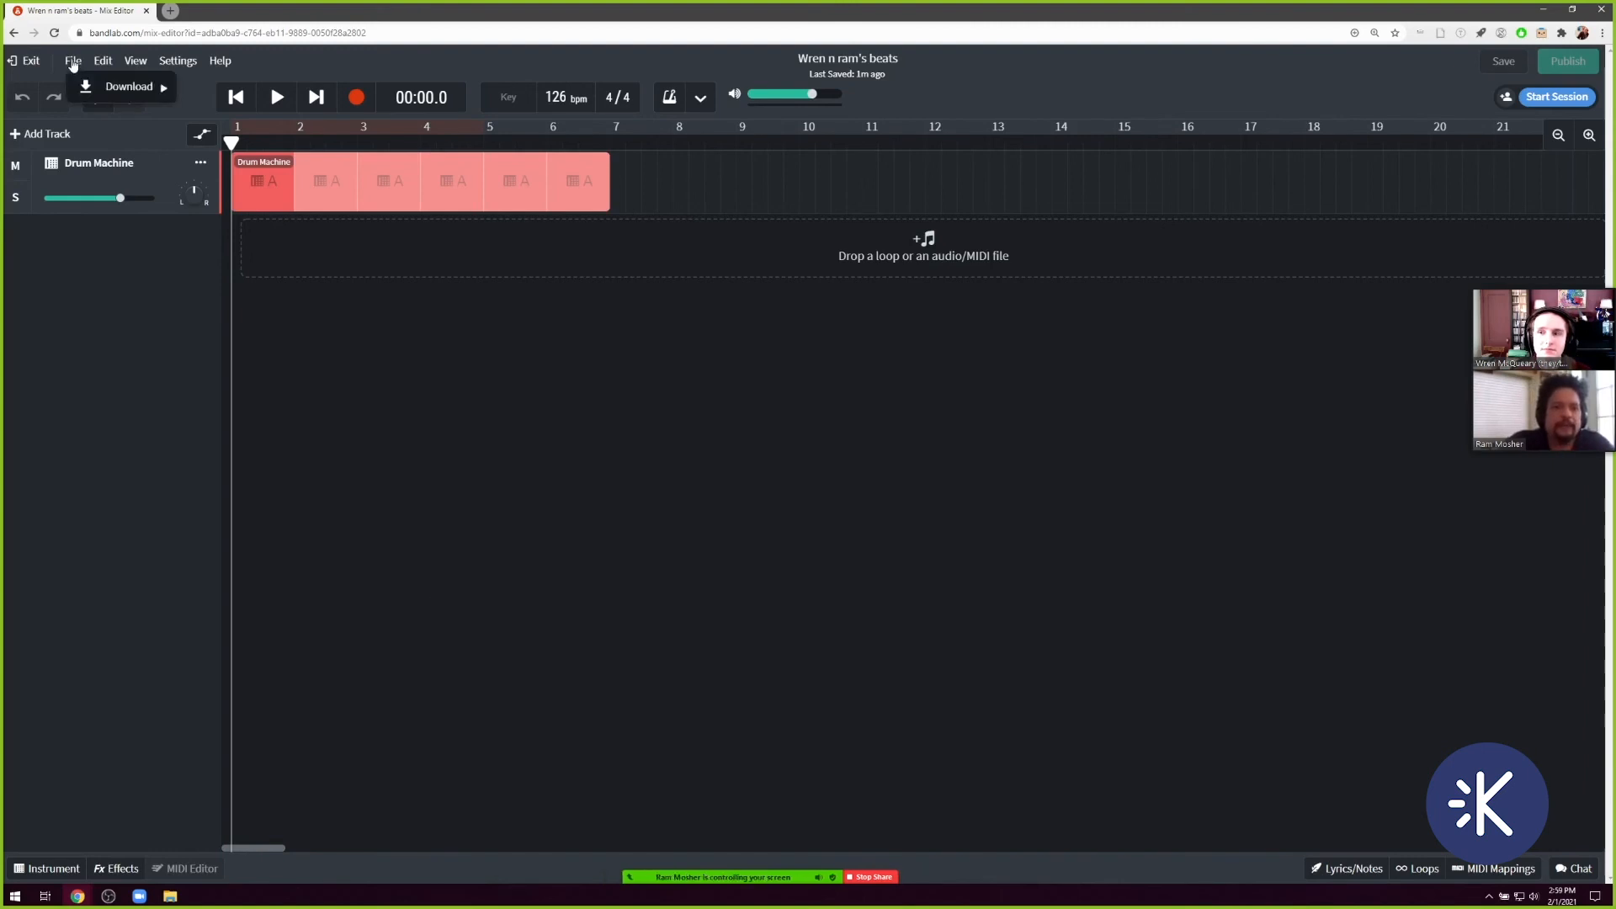
pyautogui.moveTo(110, 89)
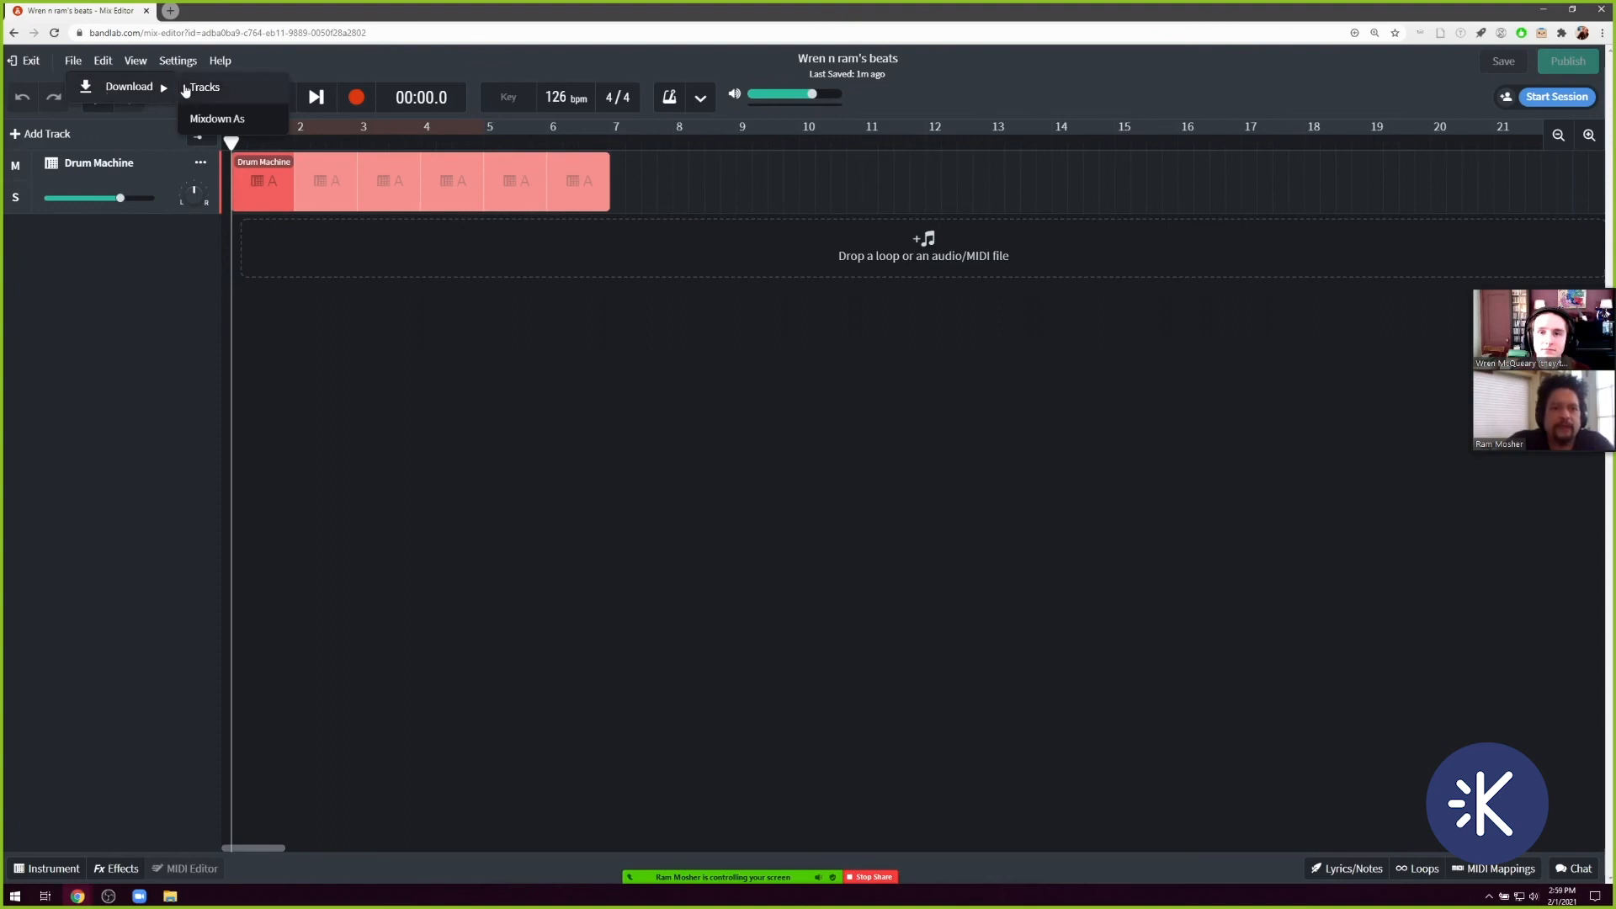
pyautogui.click(218, 120)
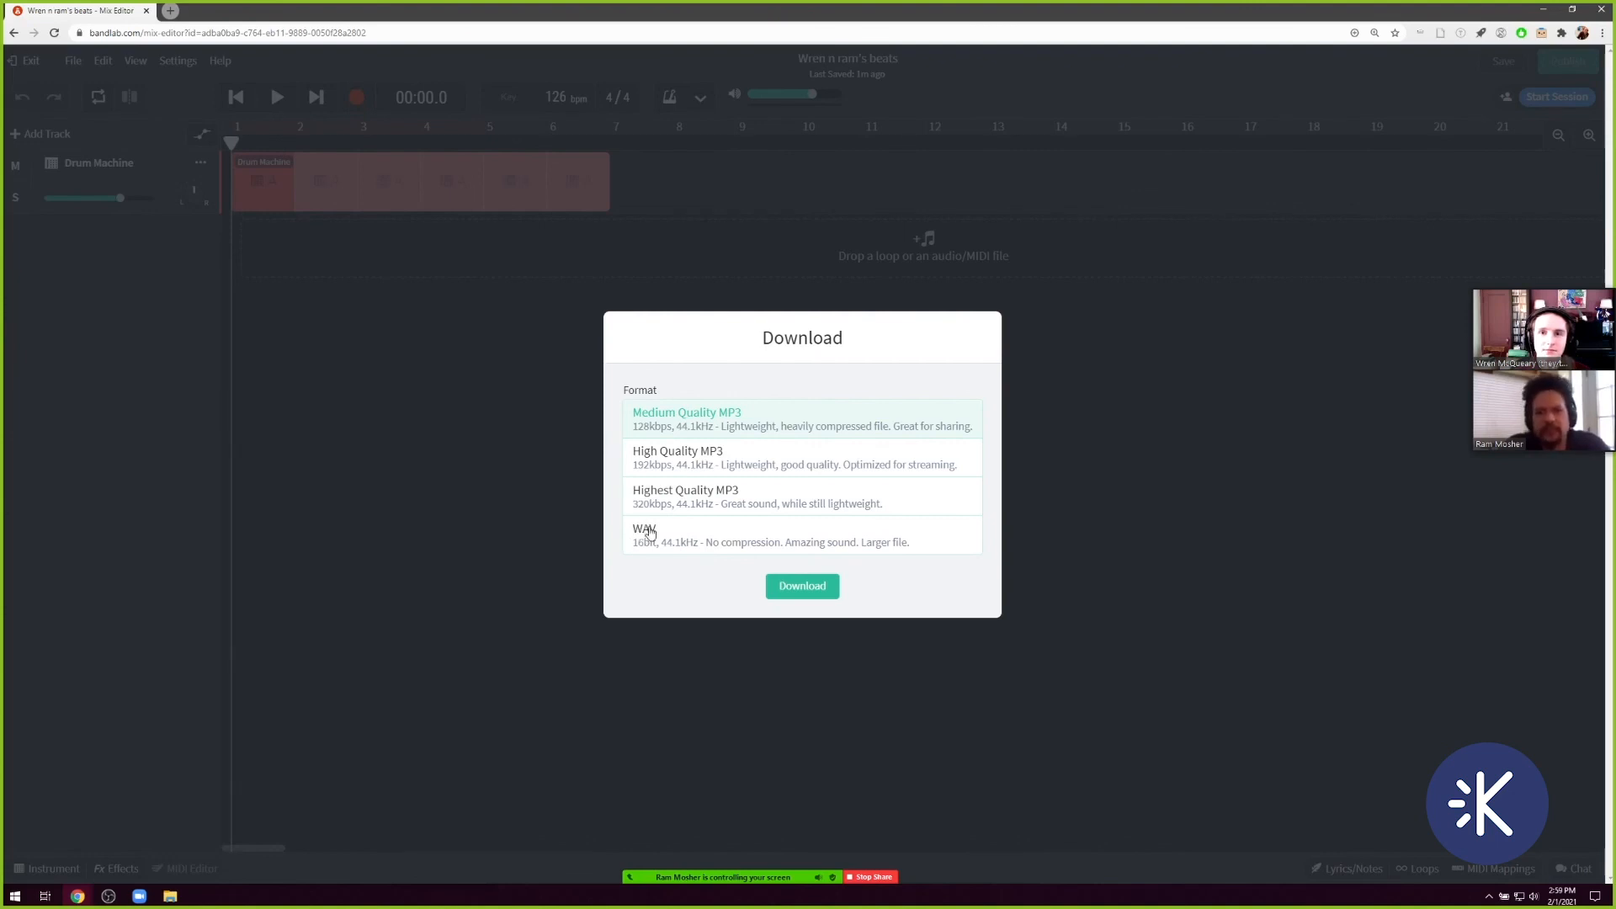
pyautogui.click(672, 493)
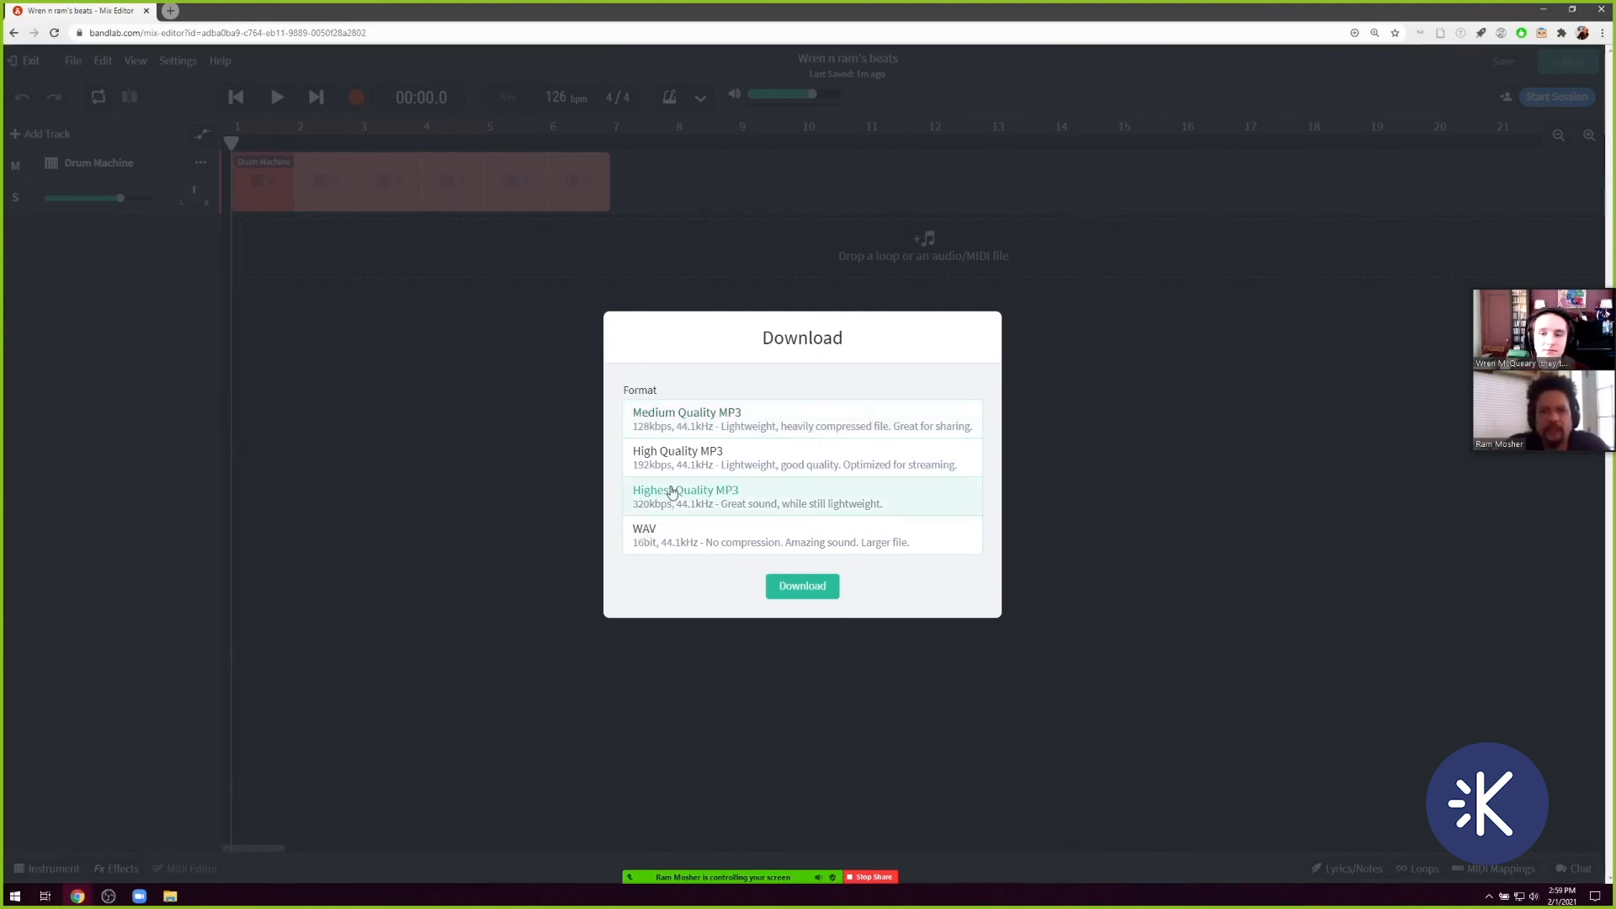
pyautogui.click(791, 585)
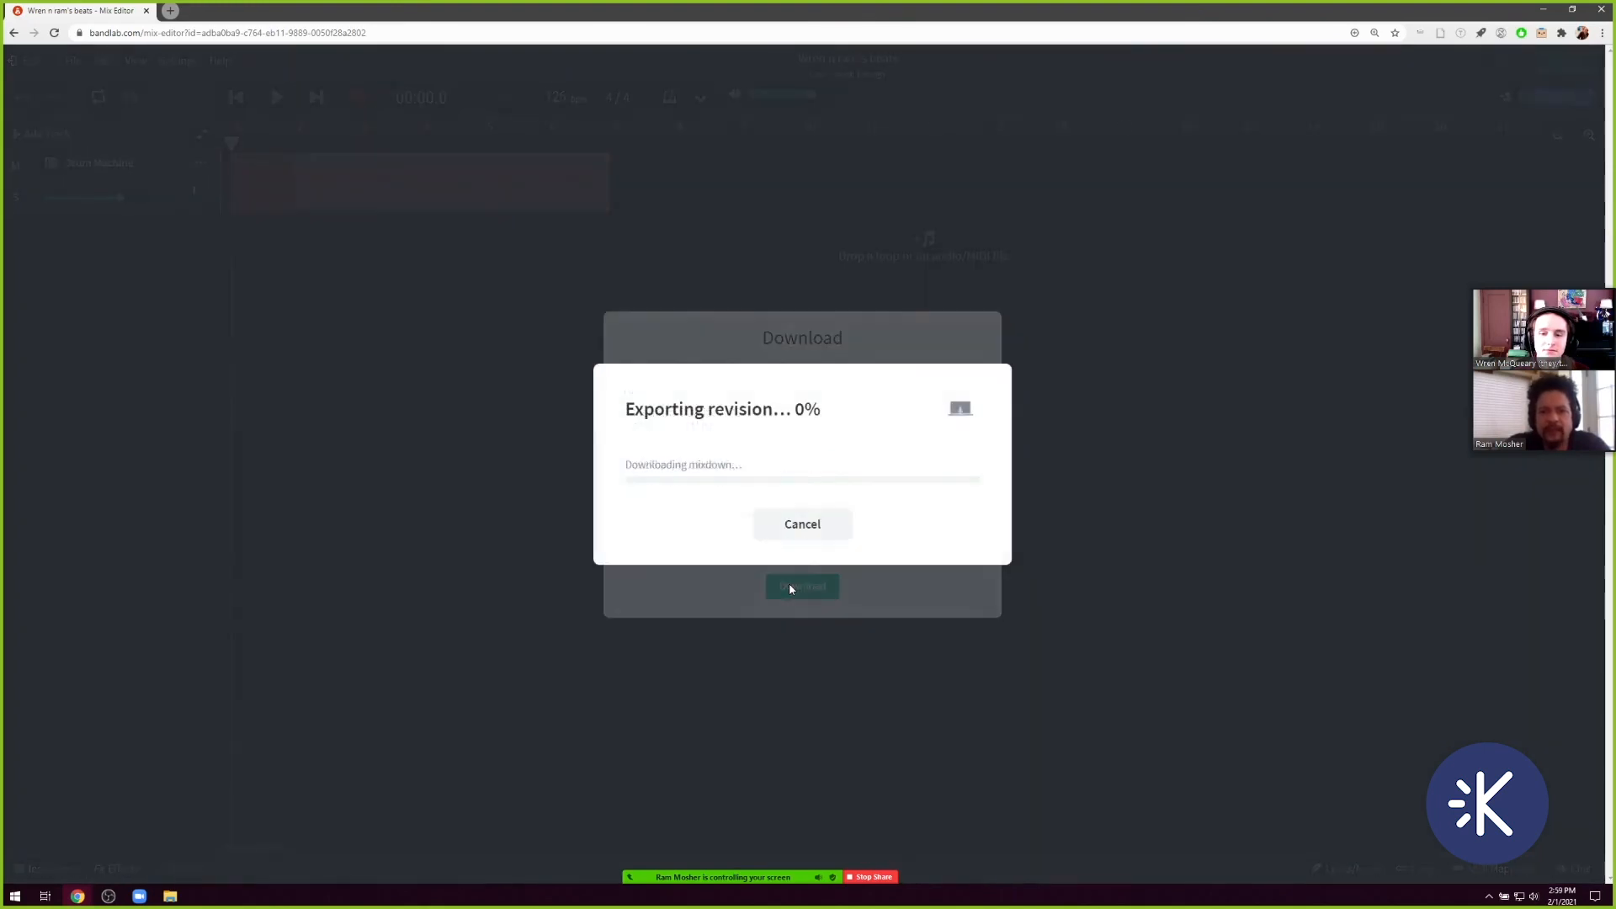